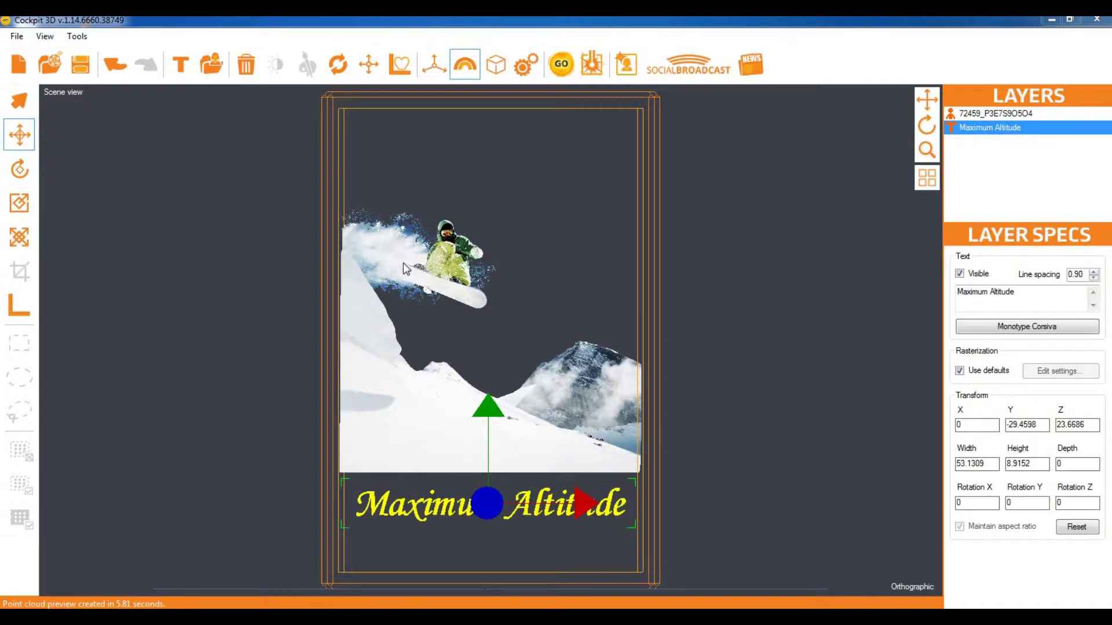
# Step: Enlarge the snowboarder image to a width of about 87, and fit it back to the template
pyautogui.moveTo(927, 124)
pyautogui.mouseDown()
pyautogui.moveTo(1002, 124)
pyautogui.moveTo(915, 124)
pyautogui.moveTo(944, 124)
pyautogui.mouseUp()
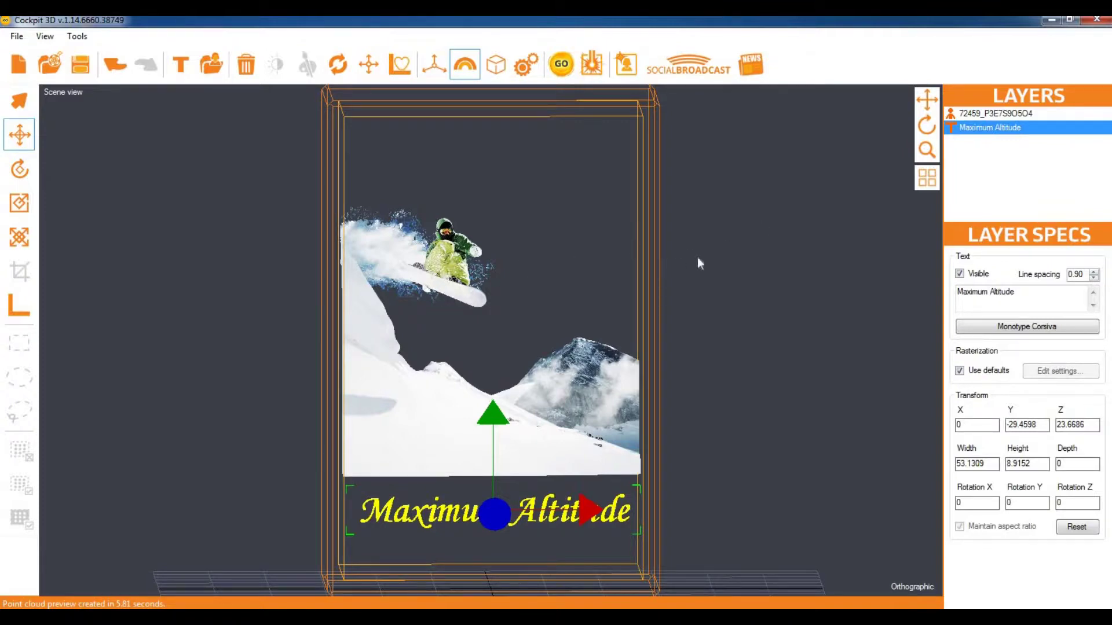
pyautogui.click(19, 206)
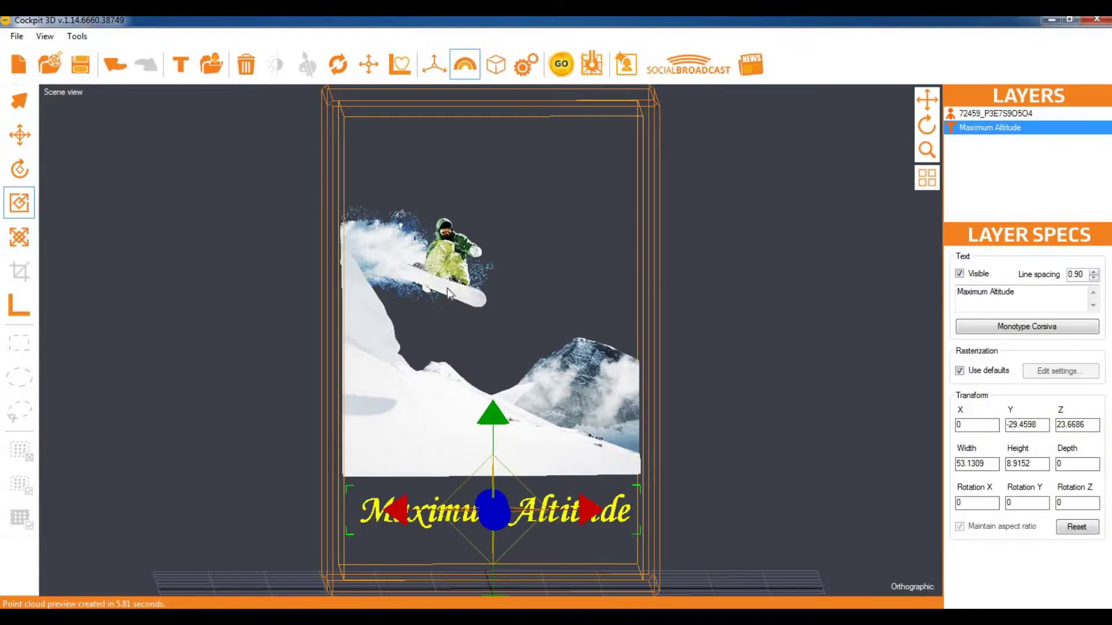
pyautogui.click(643, 287)
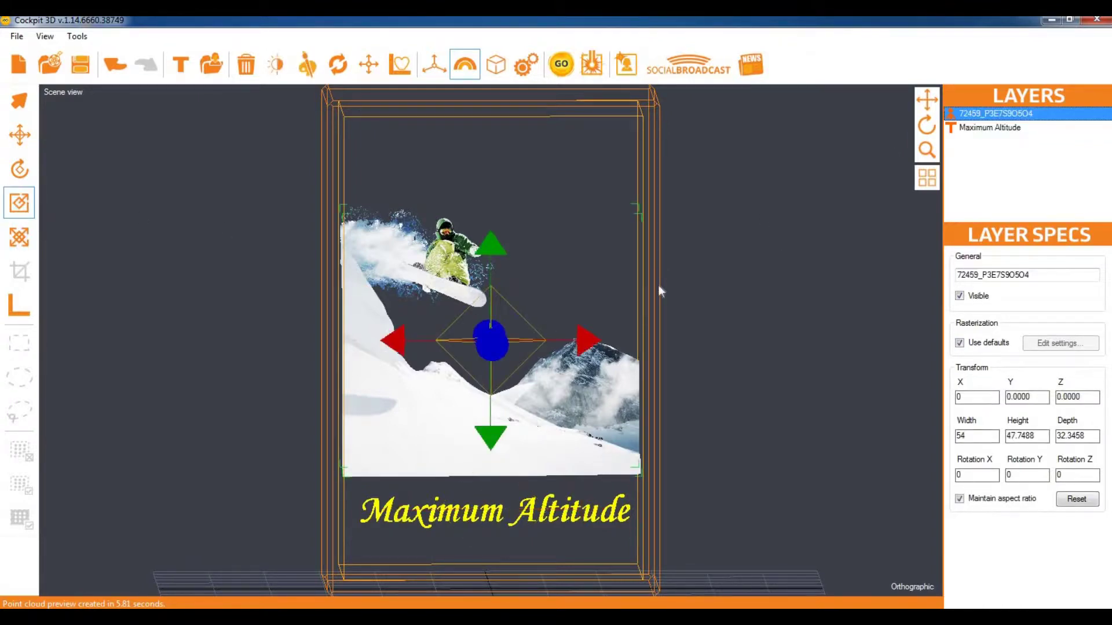
pyautogui.moveTo(490, 340); pyautogui.dragTo(539, 384)
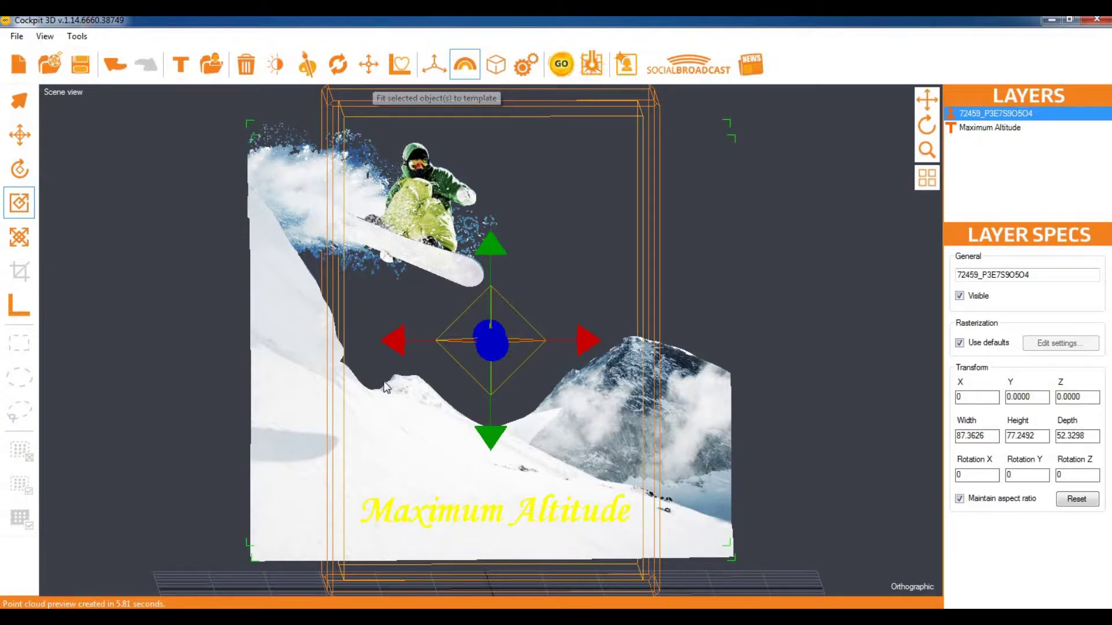
pyautogui.click(370, 68)
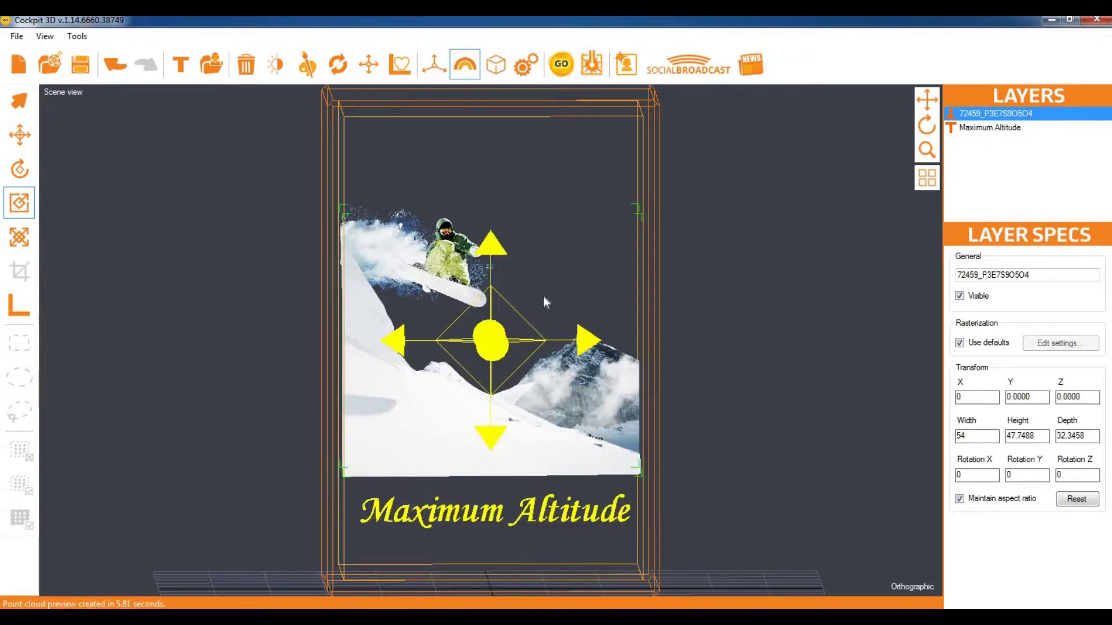
# Step: In the top view, scale the snowboarder image to a width of about 55 and shift it to a Z position of about -1.38
pyautogui.click(908, 587)
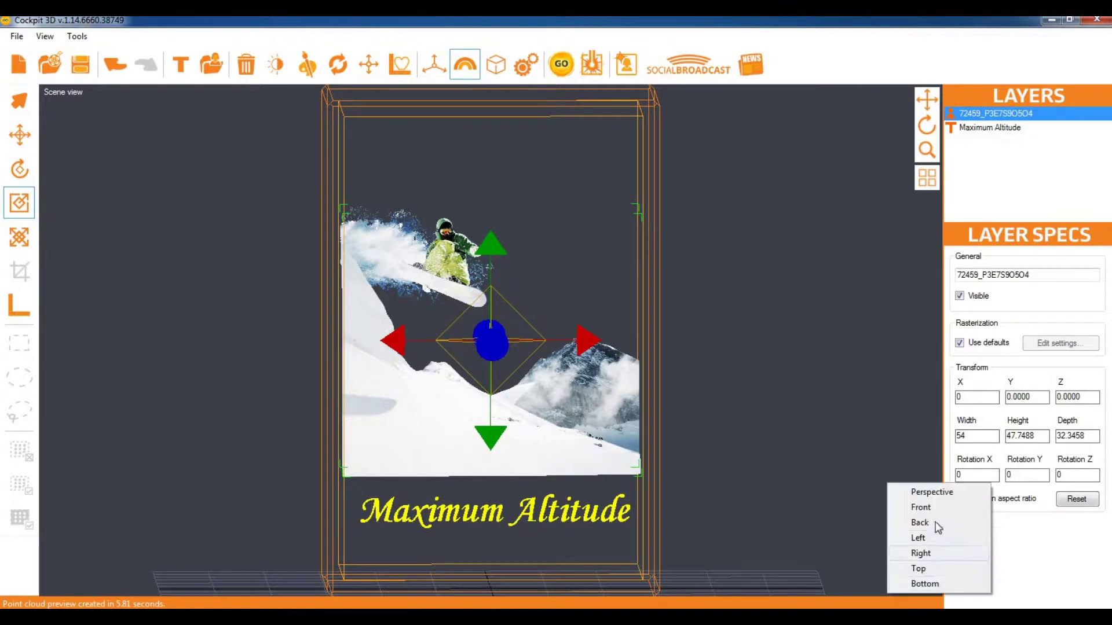
pyautogui.click(920, 568)
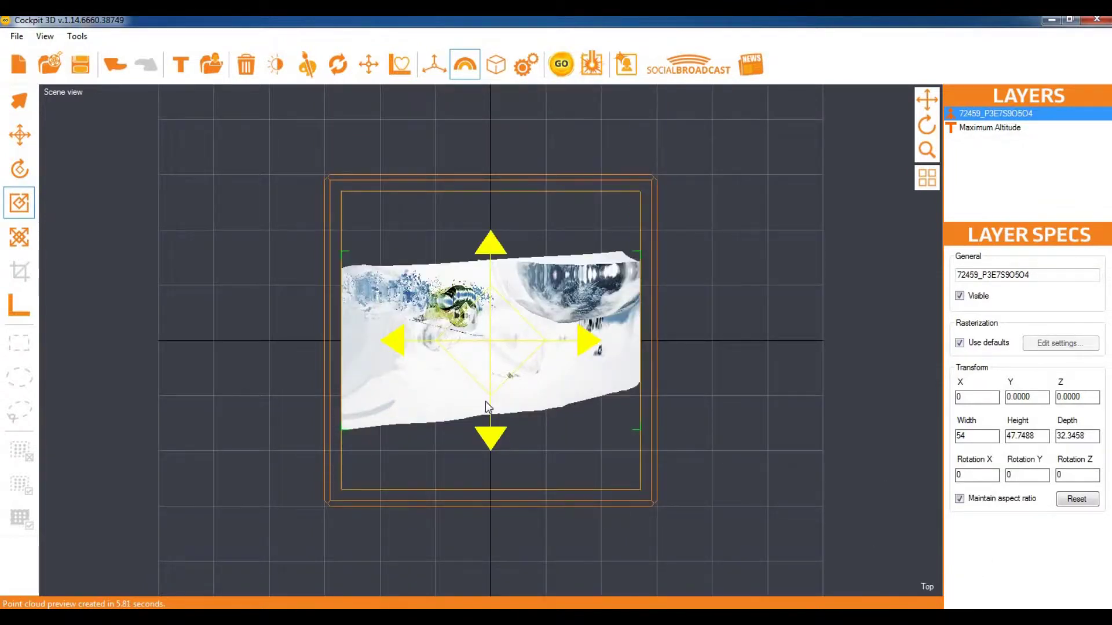
pyautogui.moveTo(490, 407); pyautogui.dragTo(490, 412)
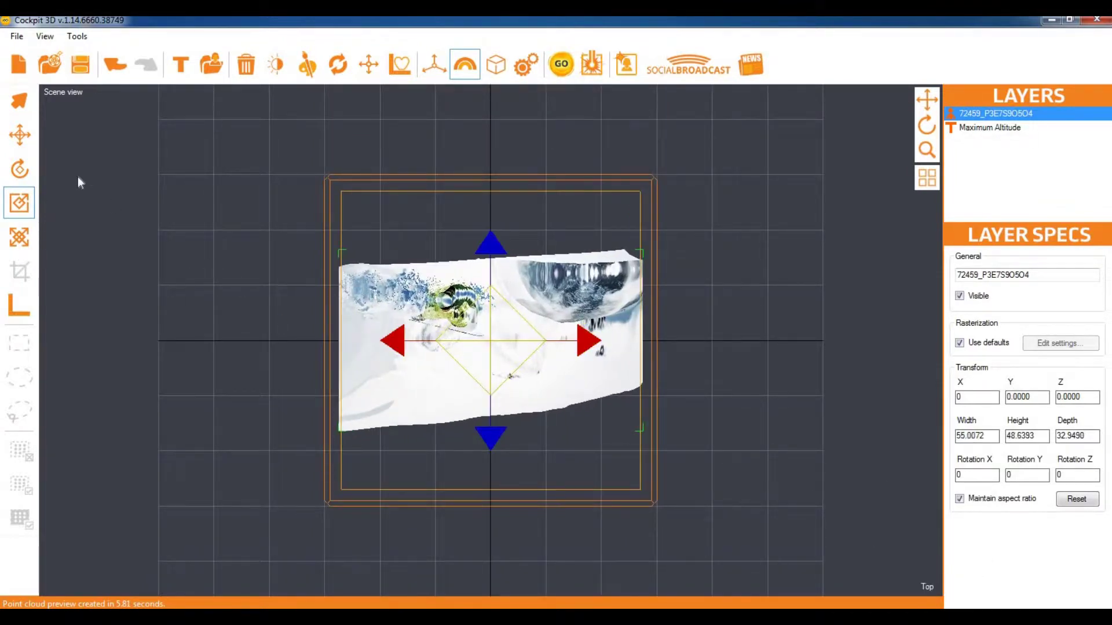
pyautogui.click(30, 139)
pyautogui.moveTo(491, 392); pyautogui.dragTo(483, 360)
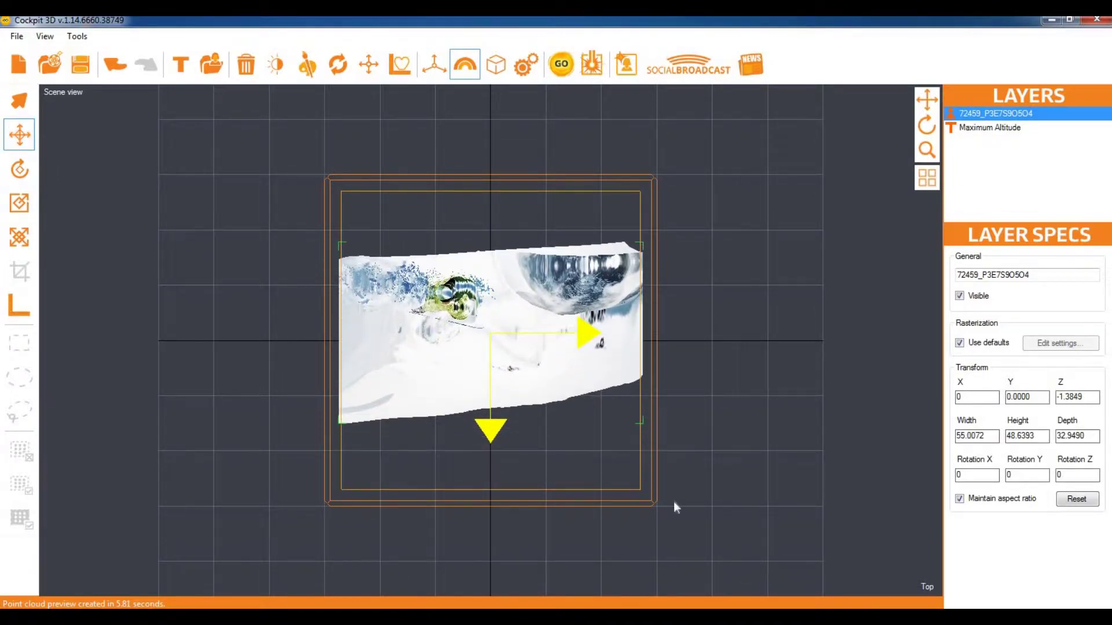
# Step: Return to the front view and fit the snowboarder image to the template
pyautogui.click(926, 588)
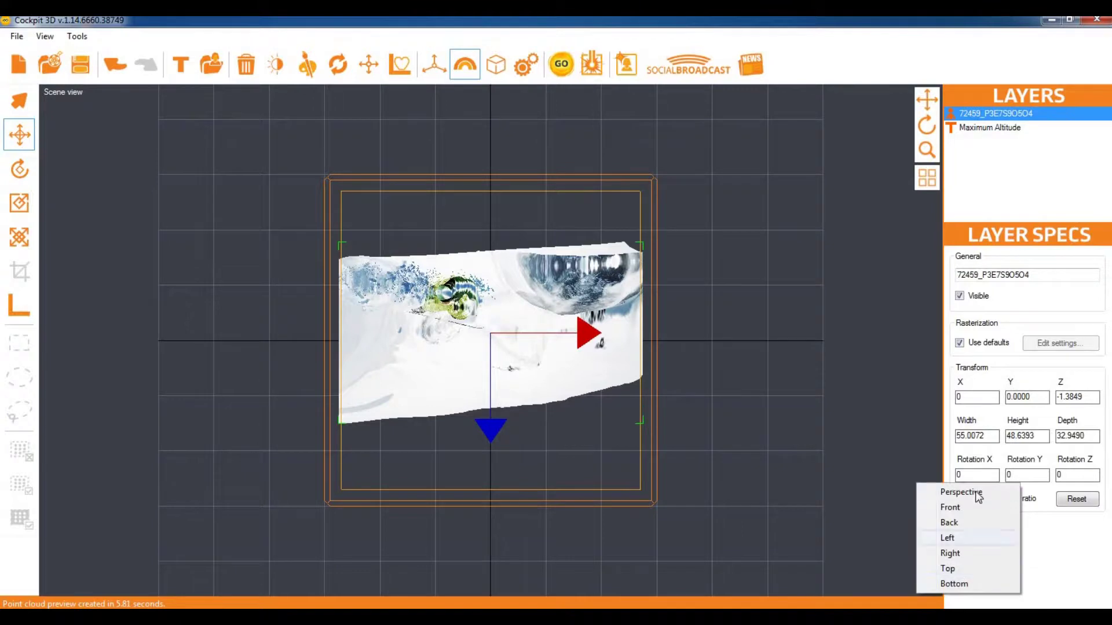
pyautogui.click(949, 506)
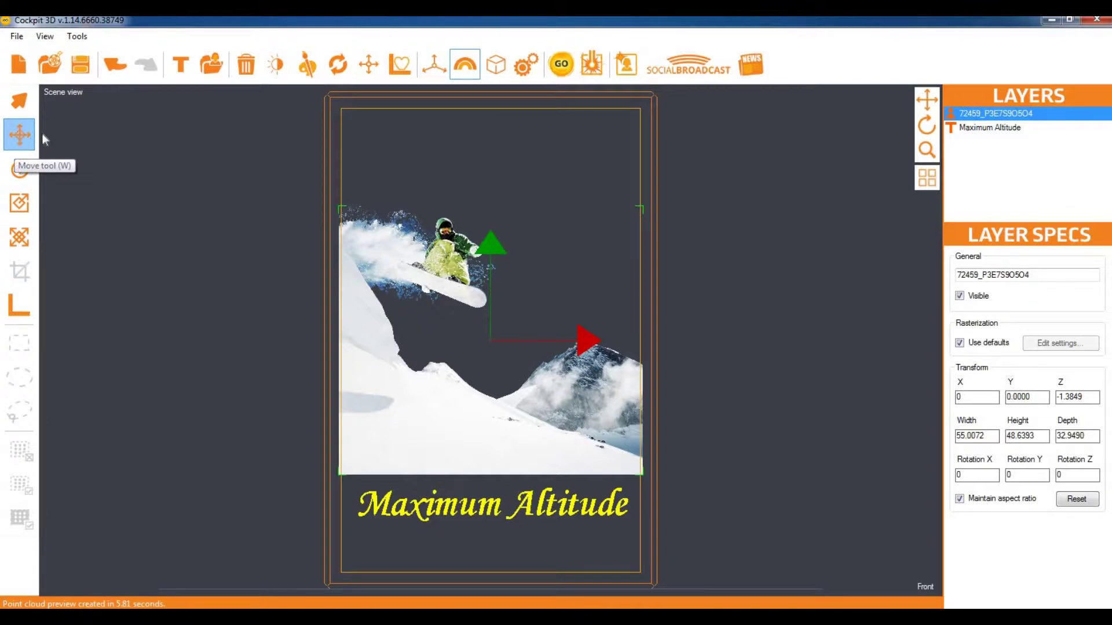
pyautogui.click(371, 63)
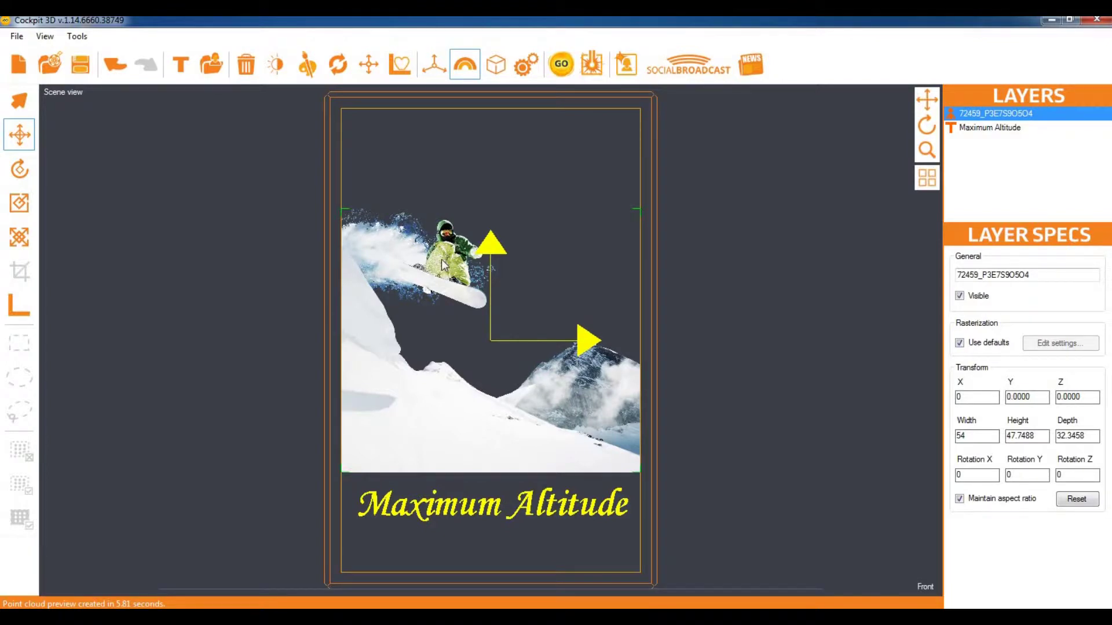
# Step: Generate a point cloud preview, inspect it and the social broadcast preview, and return to the scene view
pyautogui.click(562, 65)
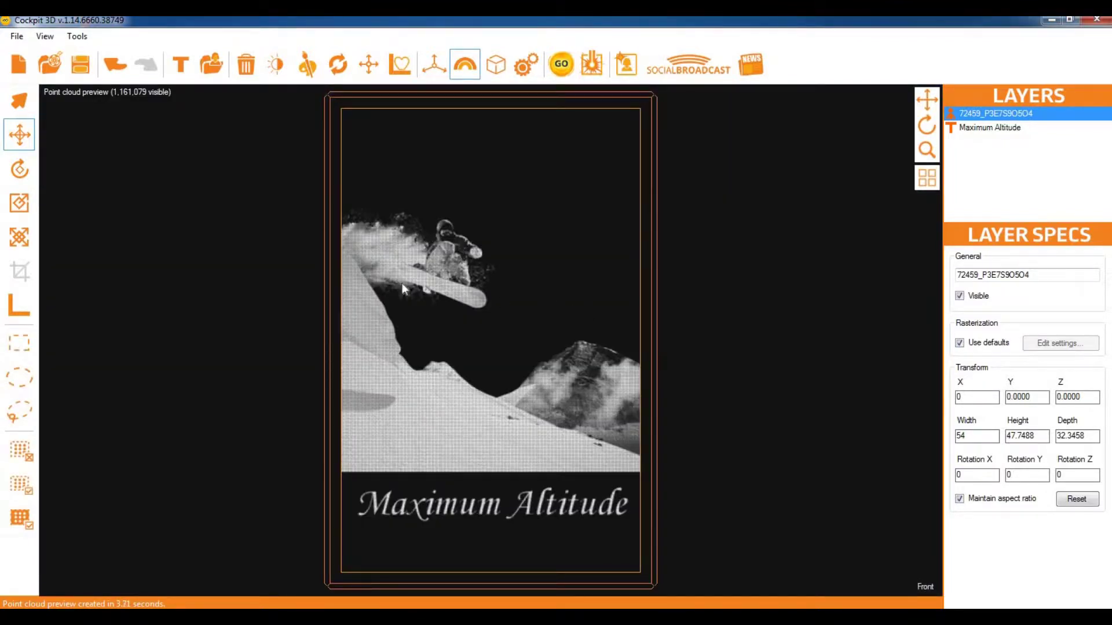
pyautogui.click(93, 95)
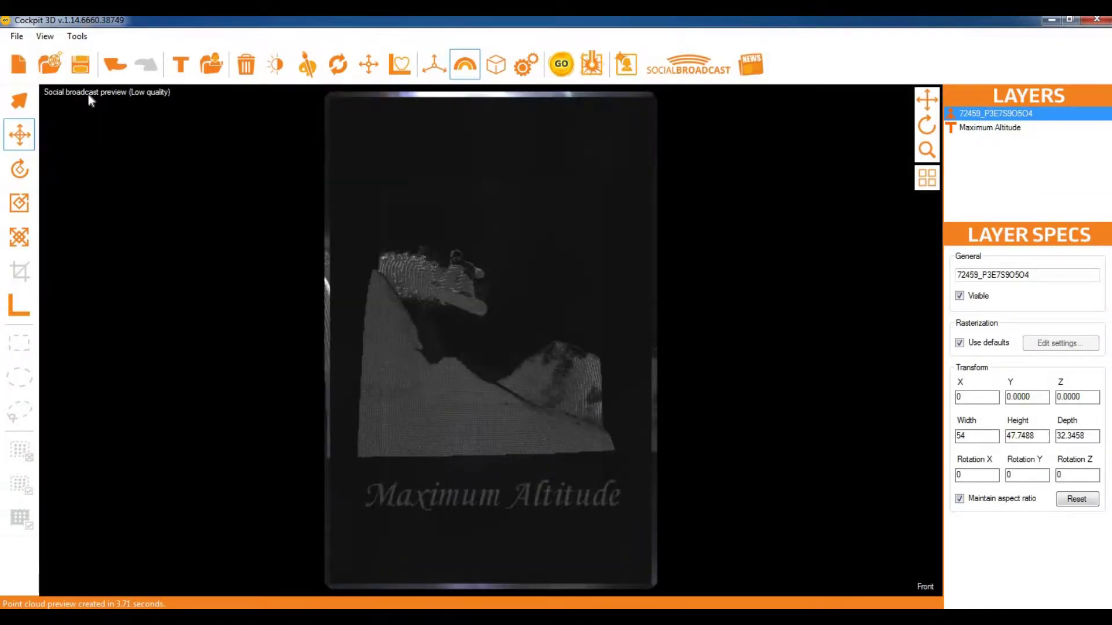
pyautogui.click(88, 95)
# Step: Hide the Maximum Altitude text layer and generate a point cloud preview of the image alone
pyautogui.doubleClick(984, 128)
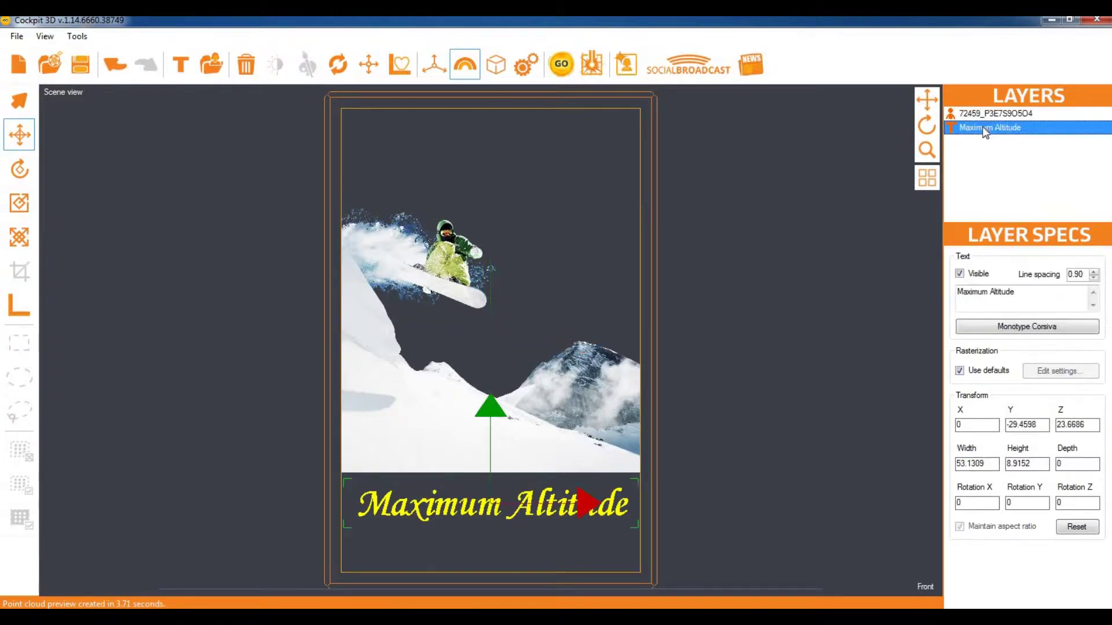
pyautogui.click(563, 68)
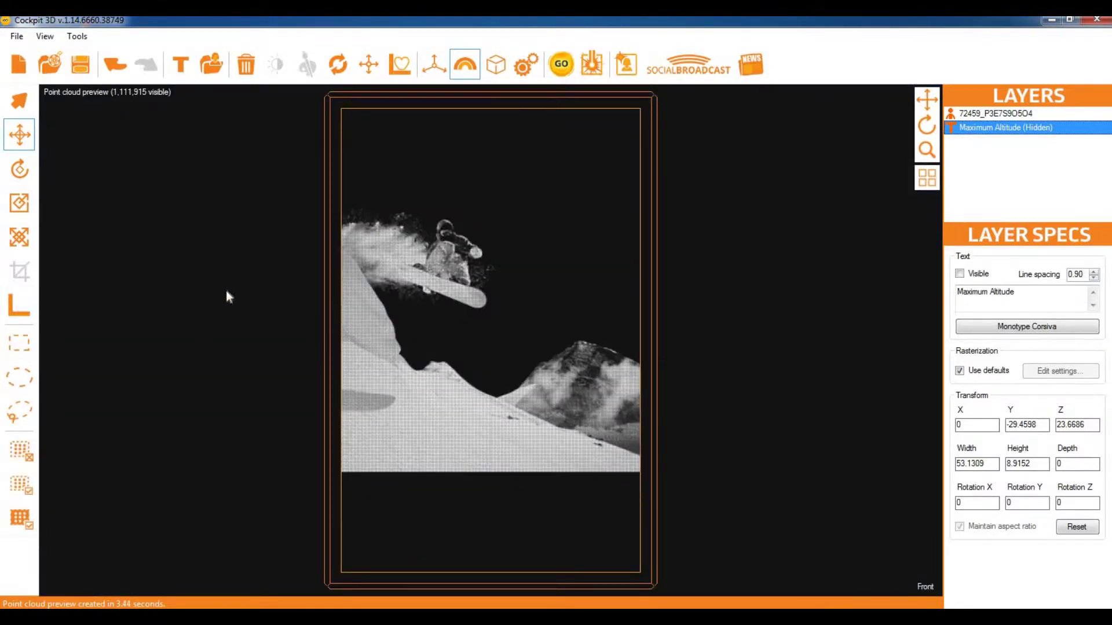
# Step: Lasso-select the snowboarder and snow spray points, including stray points beside the slope, and hide them from the point cloud
pyautogui.click(20, 411)
pyautogui.moveTo(467, 317); pyautogui.dragTo(368, 298)
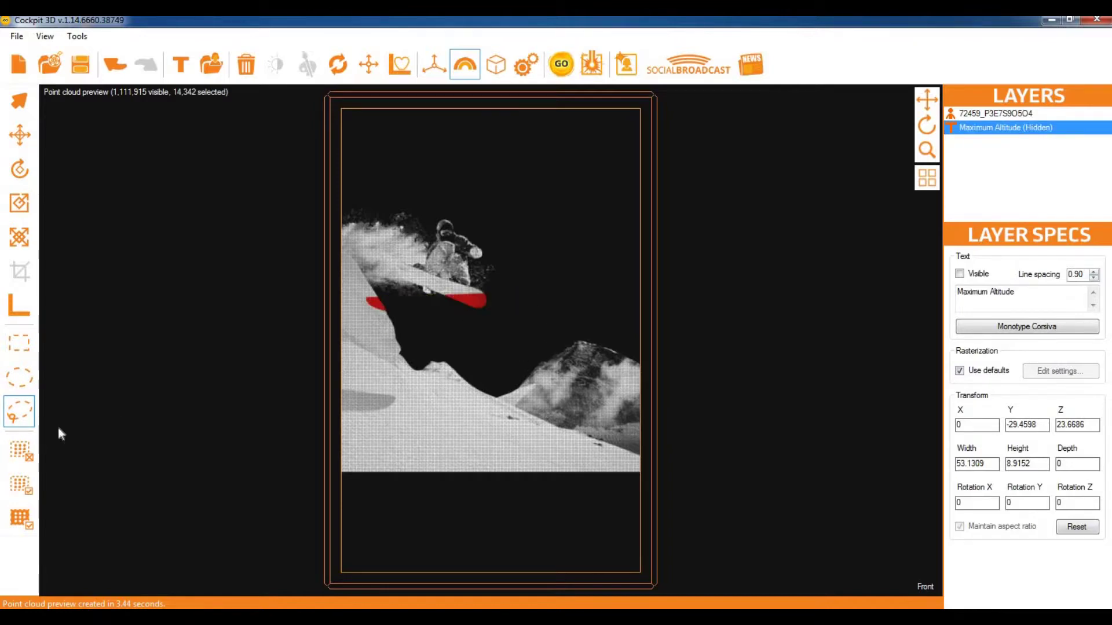
pyautogui.moveTo(535, 286)
pyautogui.mouseDown()
pyautogui.moveTo(419, 303)
pyautogui.moveTo(334, 248)
pyautogui.moveTo(440, 179)
pyautogui.moveTo(513, 224)
pyautogui.moveTo(524, 207)
pyautogui.mouseUp()
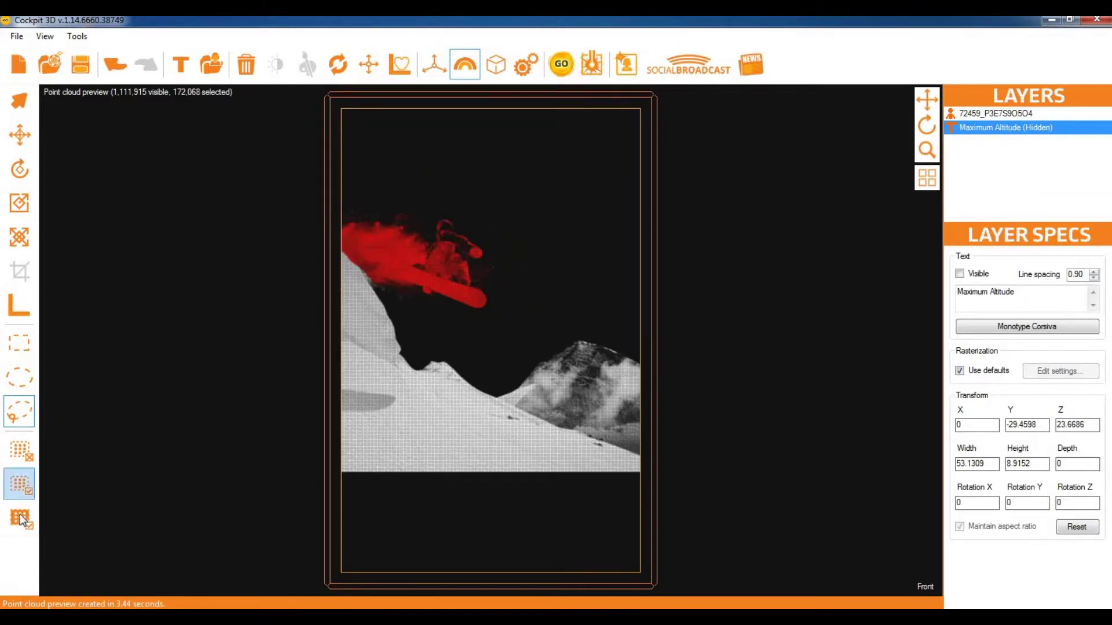
pyautogui.click(24, 454)
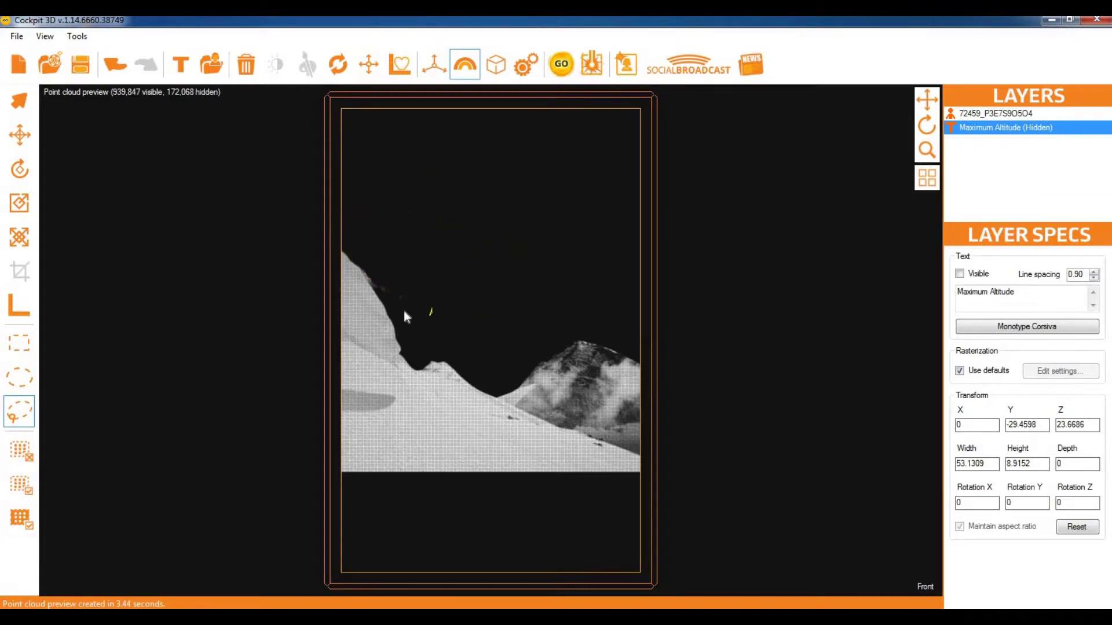
pyautogui.moveTo(388, 298)
pyautogui.mouseDown()
pyautogui.moveTo(359, 256)
pyautogui.moveTo(534, 286)
pyautogui.moveTo(528, 244)
pyautogui.mouseUp()
pyautogui.click(21, 453)
# Step: Add the mountain point cloud preview to the scene as a layer and return to the scene view
pyautogui.click(88, 40)
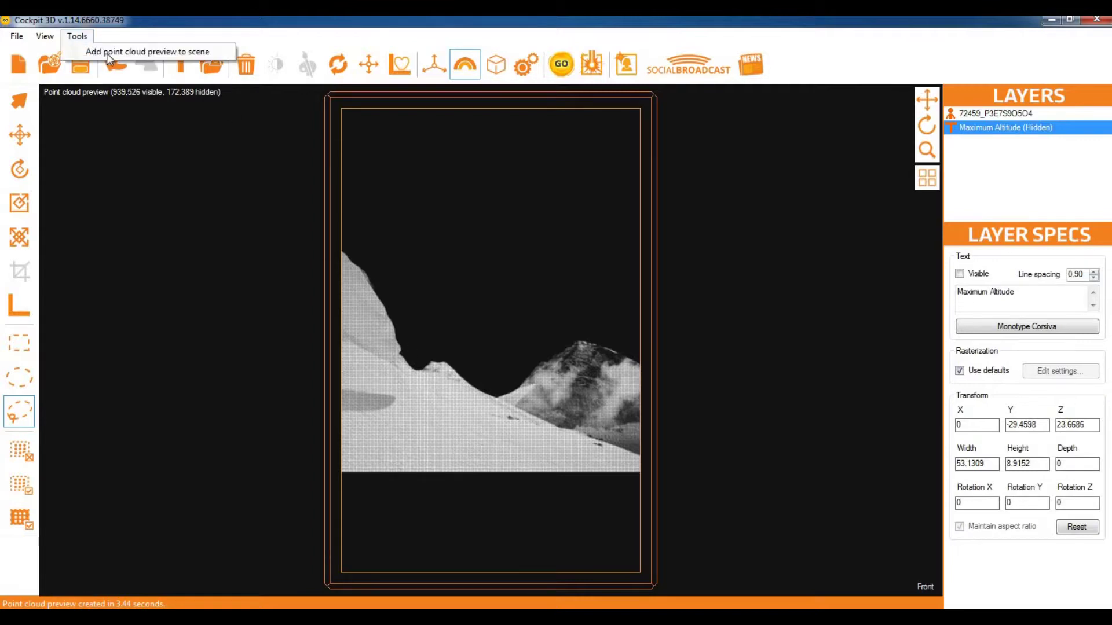
pyautogui.click(120, 51)
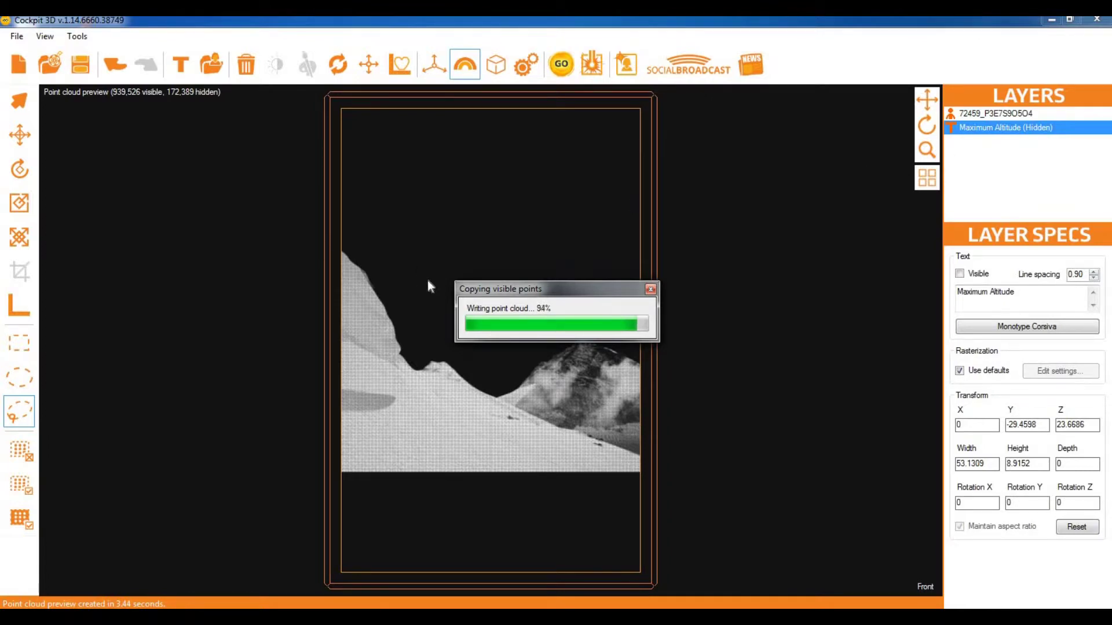
pyautogui.click(115, 93)
pyautogui.click(114, 92)
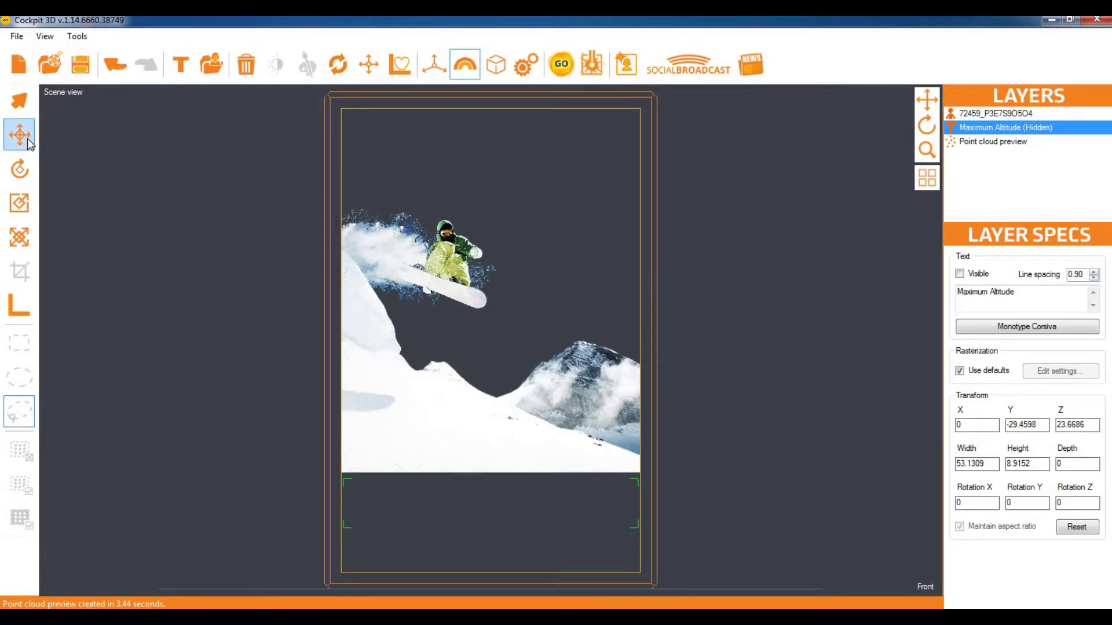
# Step: Enlarge the original snowboarder image to a width of about 94.7 and move it to about X 21.02, Y -1.51, with the snowboarder inside the template
pyautogui.click(970, 114)
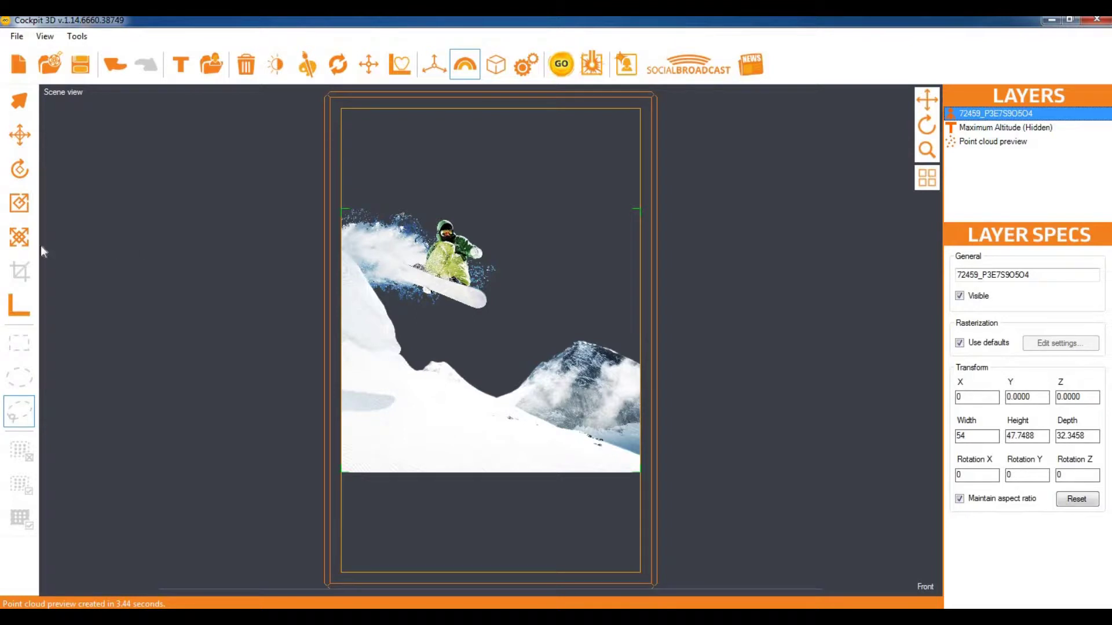
pyautogui.click(25, 206)
pyautogui.moveTo(460, 316); pyautogui.dragTo(302, 327)
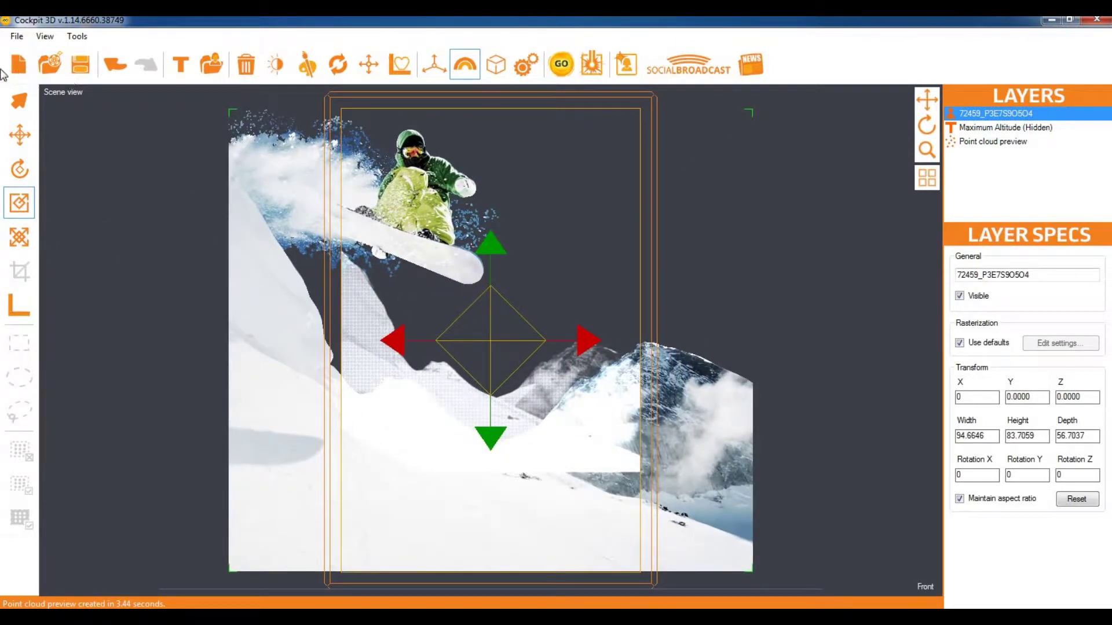
pyautogui.click(32, 132)
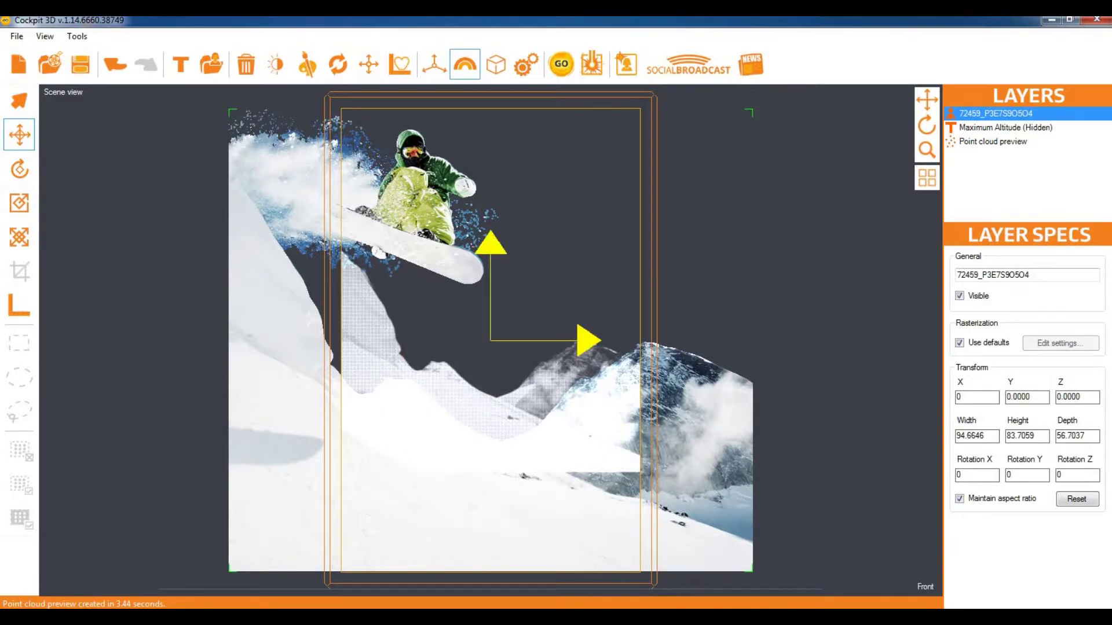
pyautogui.moveTo(547, 352); pyautogui.dragTo(649, 355)
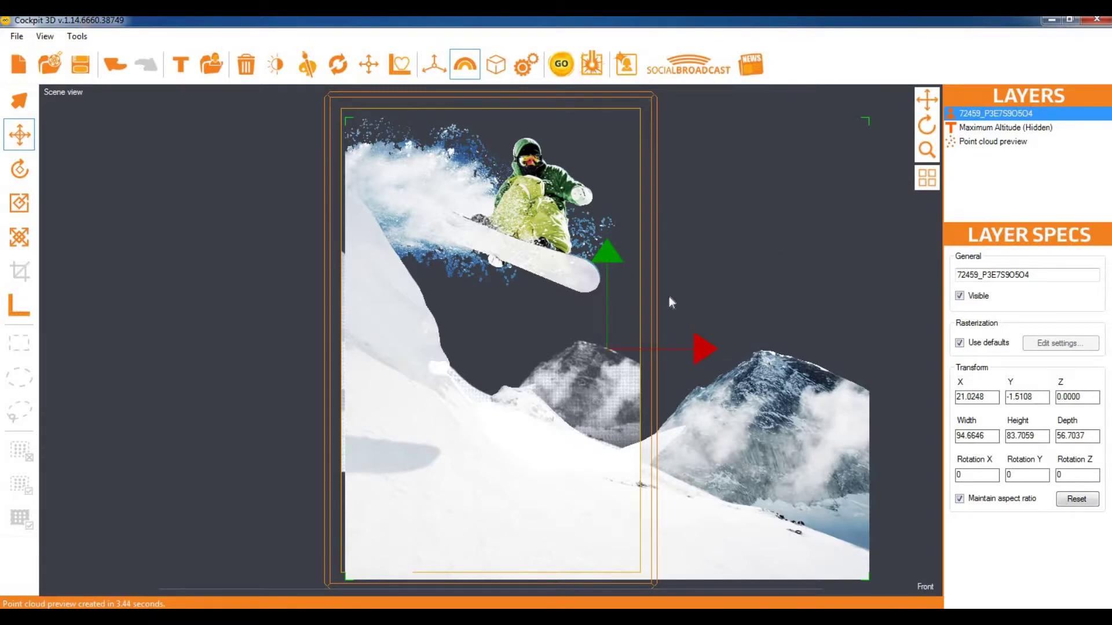
# Step: Hide the Point cloud preview layer and generate a new point cloud from the enlarged image
pyautogui.doubleClick(970, 145)
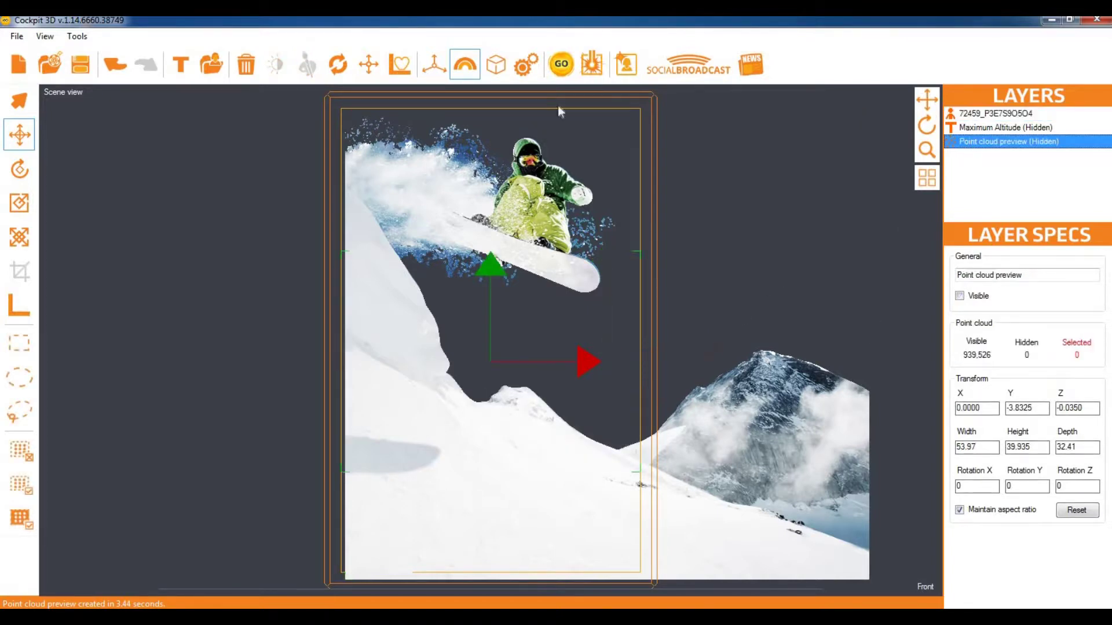
pyautogui.click(561, 64)
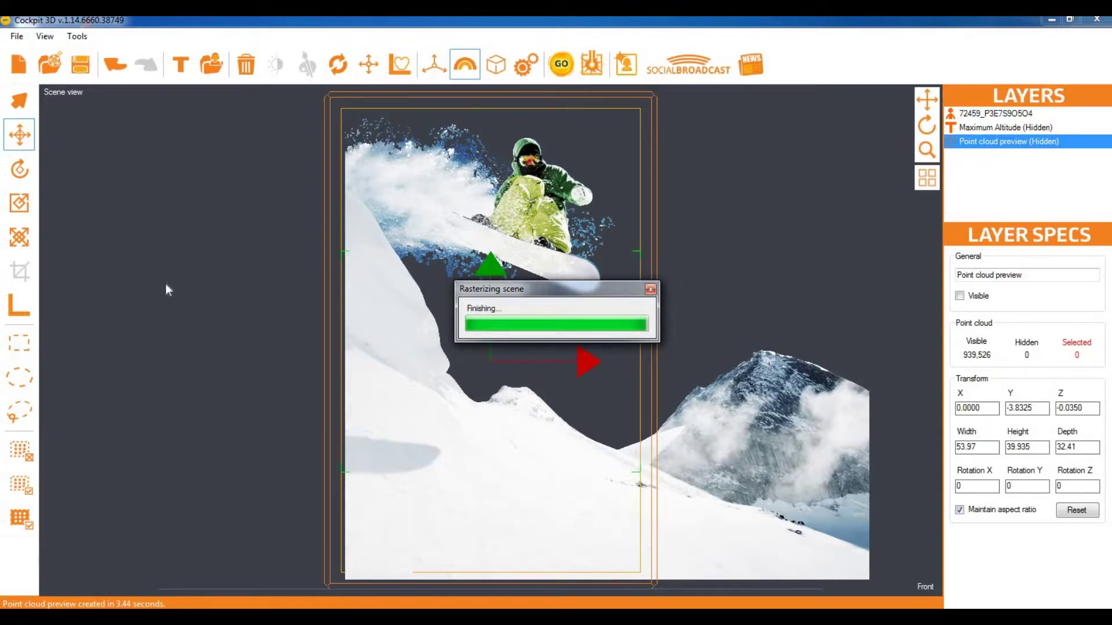
# Step: Lasso-select the snow slope points below the snowboarder and the leftover lower-corner points, and hide them
pyautogui.click(19, 411)
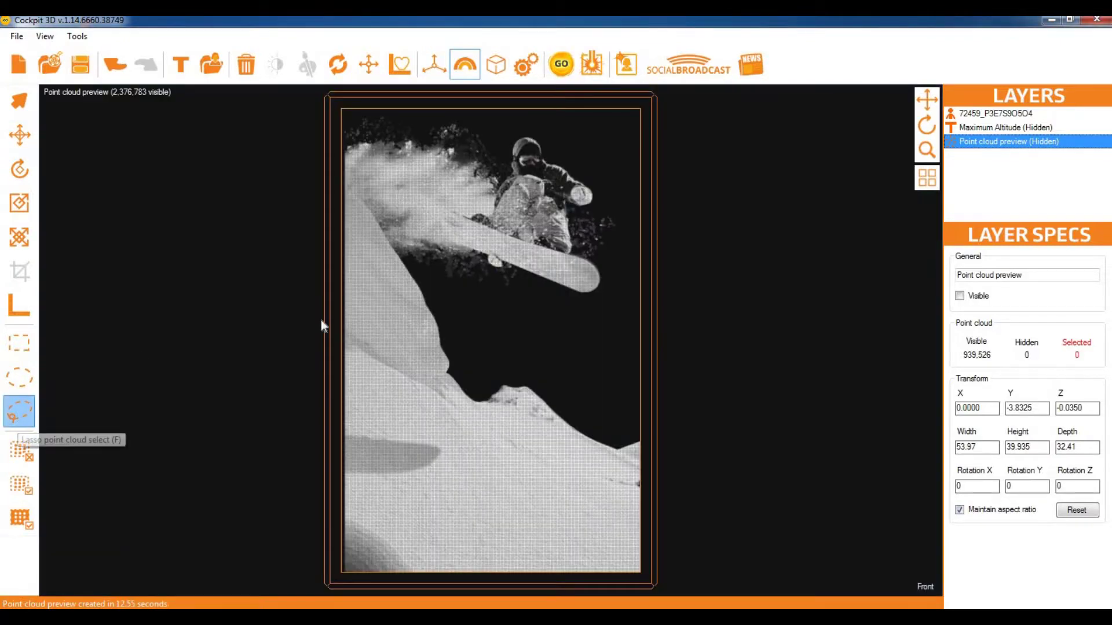
pyautogui.moveTo(479, 319)
pyautogui.mouseDown()
pyautogui.moveTo(232, 399)
pyautogui.moveTo(687, 440)
pyautogui.moveTo(672, 393)
pyautogui.mouseUp()
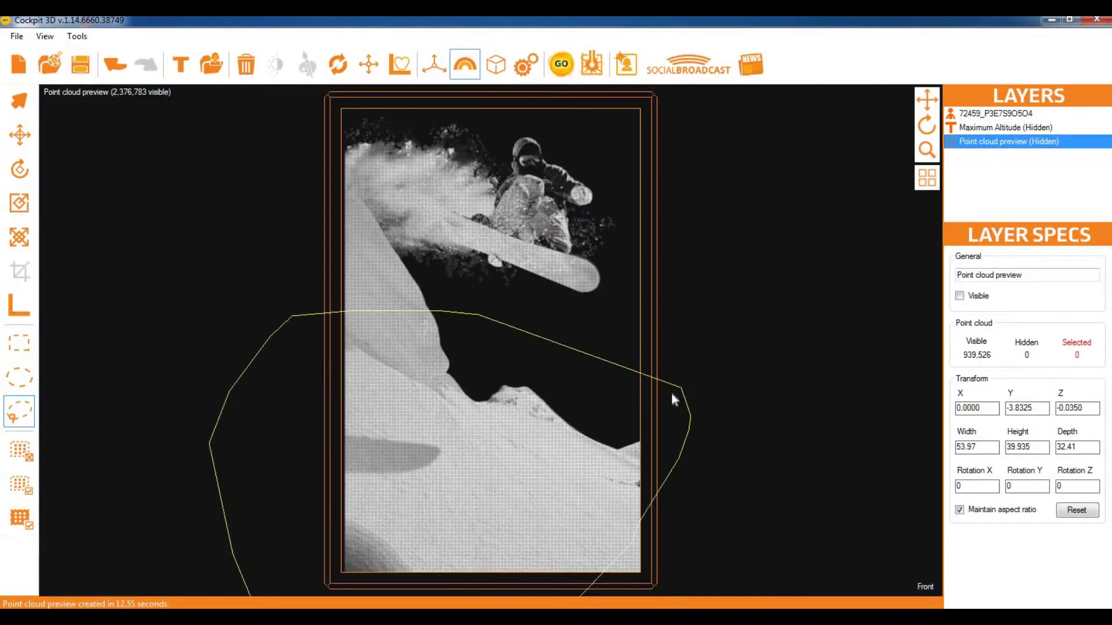
pyautogui.click(24, 447)
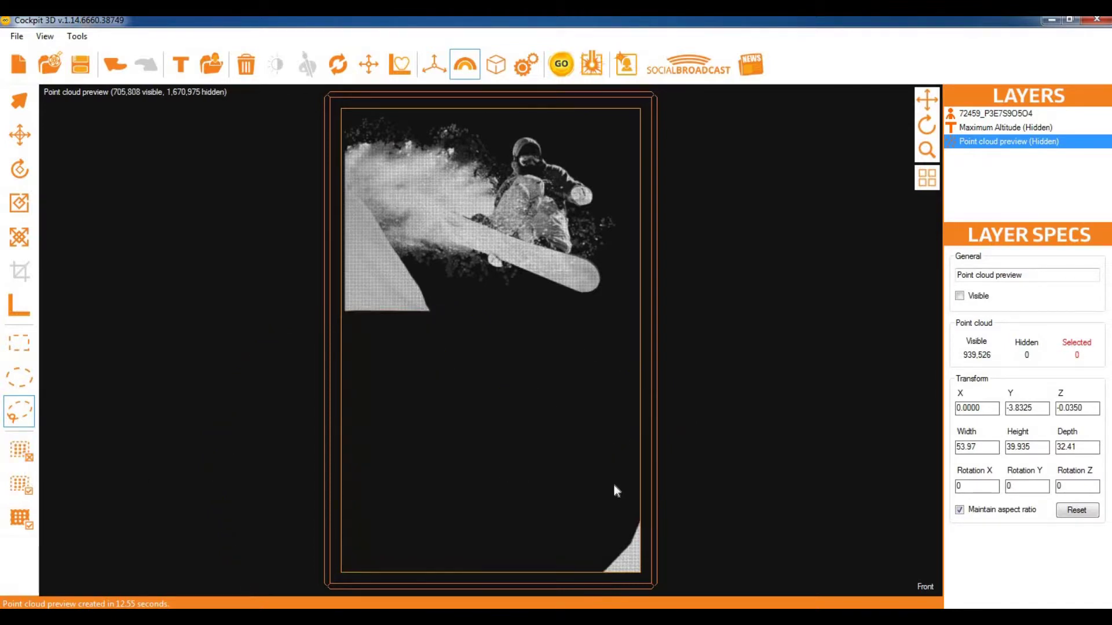
pyautogui.moveTo(642, 588)
pyautogui.mouseDown()
pyautogui.moveTo(680, 484)
pyautogui.moveTo(660, 531)
pyautogui.mouseUp()
pyautogui.moveTo(682, 470); pyautogui.dragTo(693, 568)
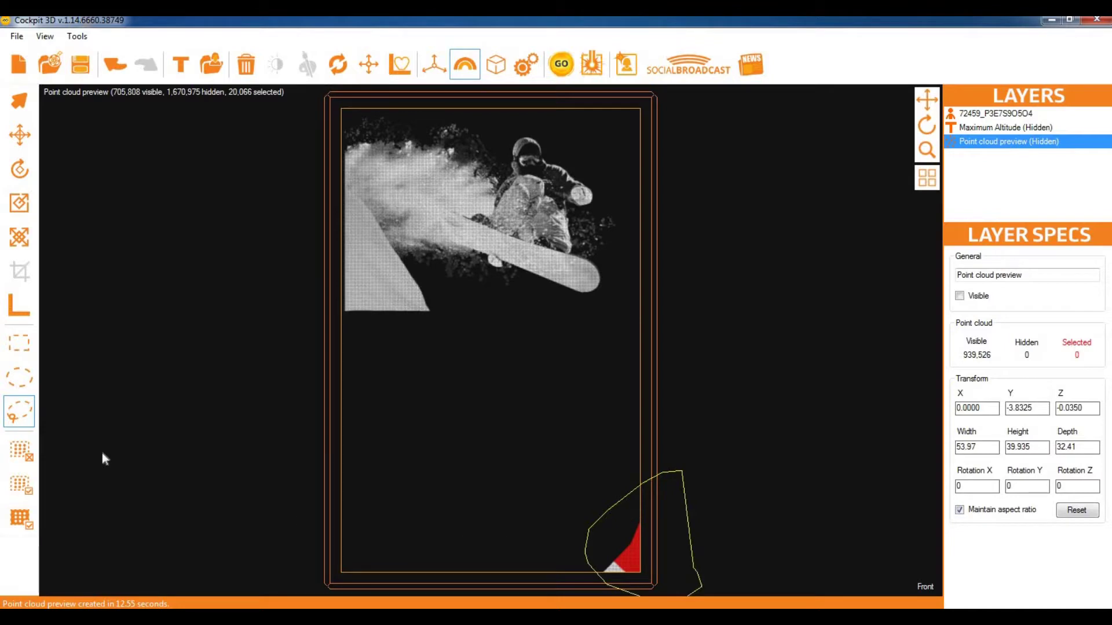
pyautogui.click(20, 450)
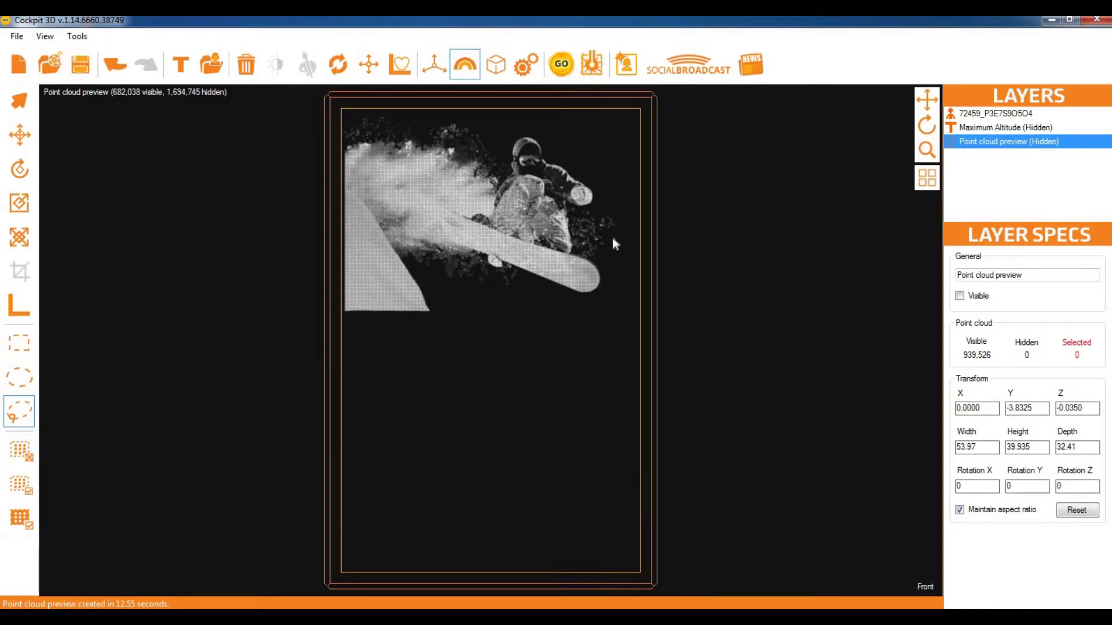
# Step: Lasso-select the separate snow slope points beside the snowboarder's powder spray and hide them
pyautogui.moveTo(926, 124); pyautogui.dragTo(723, 251)
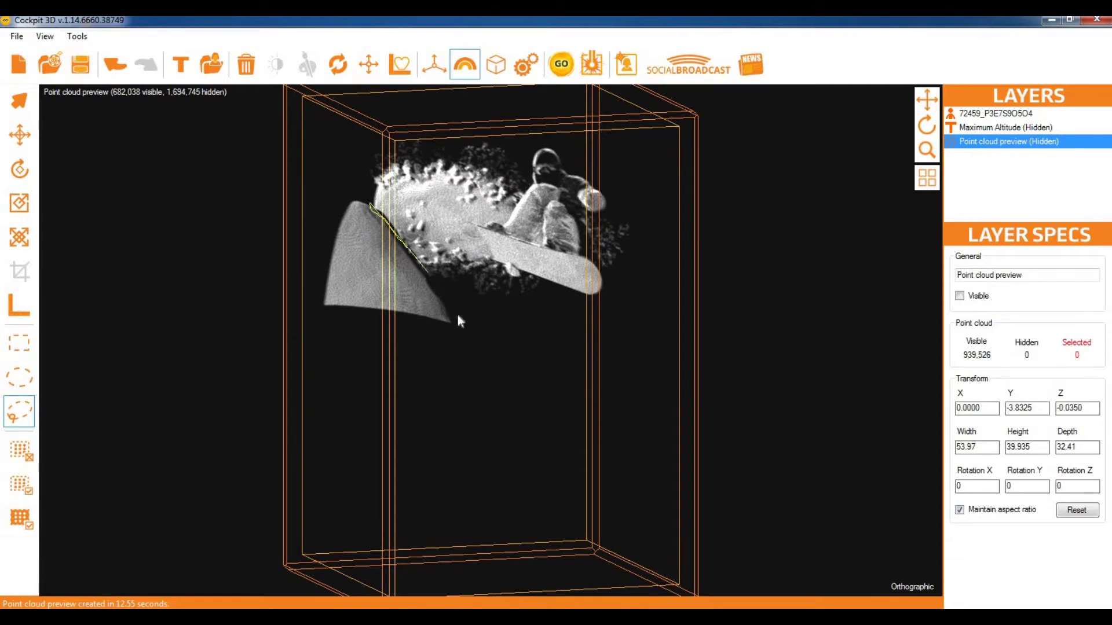
pyautogui.moveTo(458, 317)
pyautogui.mouseDown()
pyautogui.moveTo(300, 339)
pyautogui.moveTo(325, 165)
pyautogui.moveTo(285, 207)
pyautogui.mouseUp()
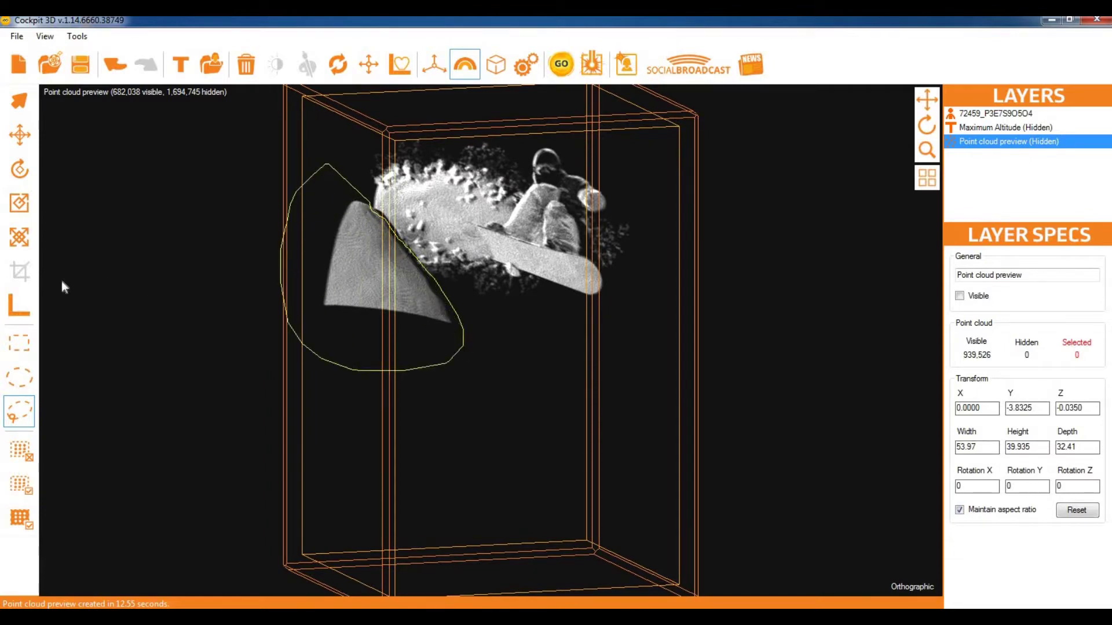
pyautogui.click(19, 450)
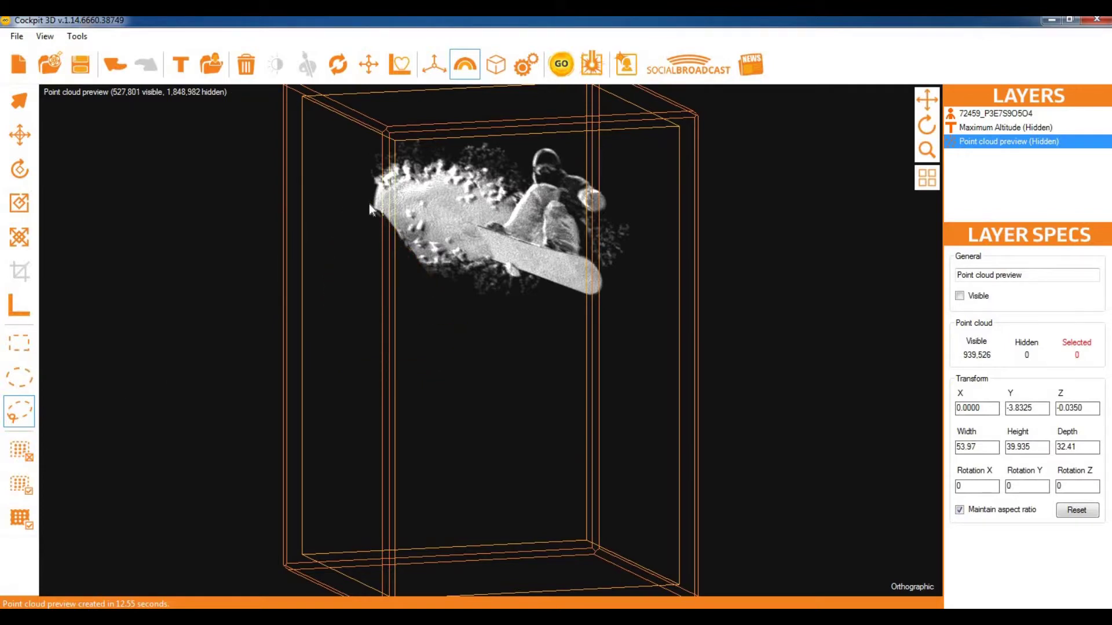
pyautogui.click(19, 451)
# Step: Lasso-select the thin strip of leftover slope points along the outer edge of the powder spray and hide it
pyautogui.moveTo(925, 124); pyautogui.dragTo(860, 170)
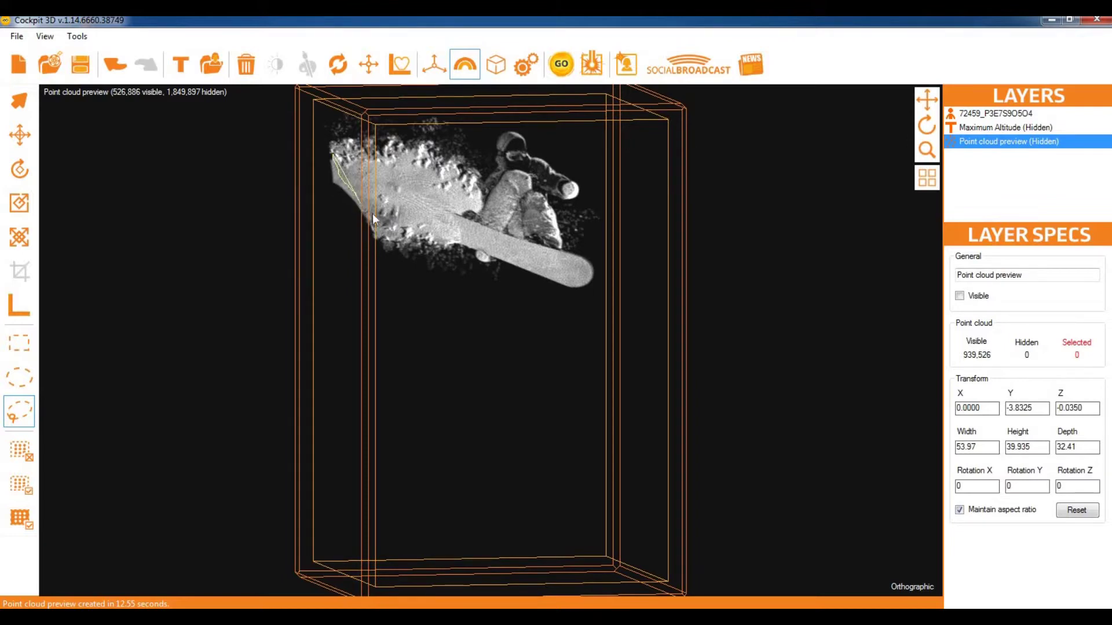
pyautogui.moveTo(372, 213)
pyautogui.mouseDown()
pyautogui.moveTo(375, 247)
pyautogui.moveTo(259, 174)
pyautogui.moveTo(266, 128)
pyautogui.mouseUp()
pyautogui.click(19, 448)
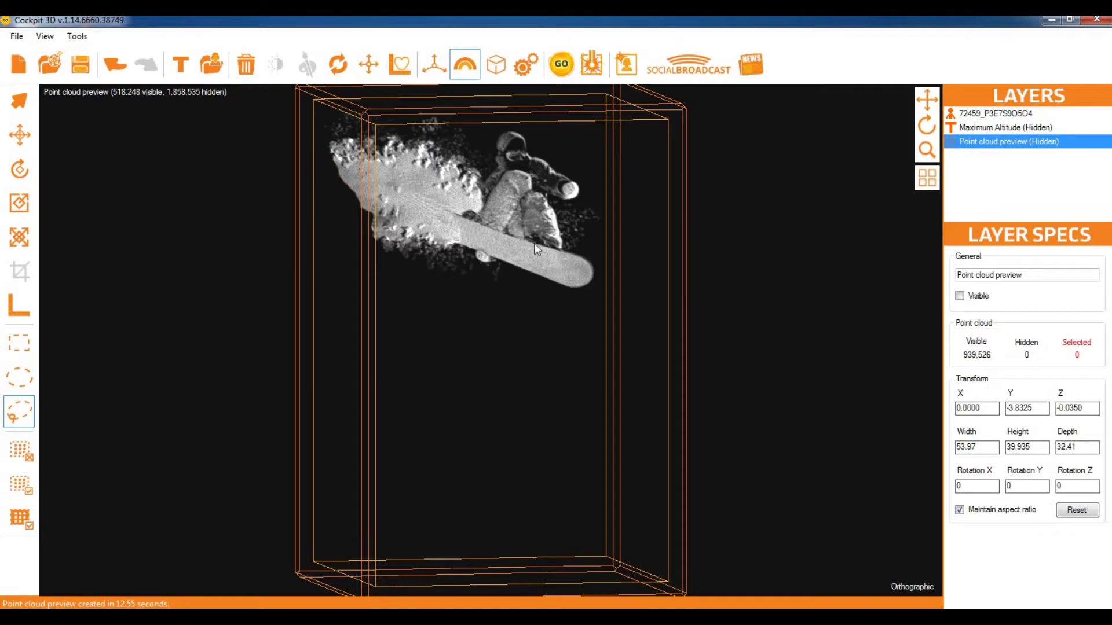
# Step: Add the cleaned snowboarder point cloud preview to the scene as a layer
pyautogui.moveTo(928, 129); pyautogui.dragTo(633, 183)
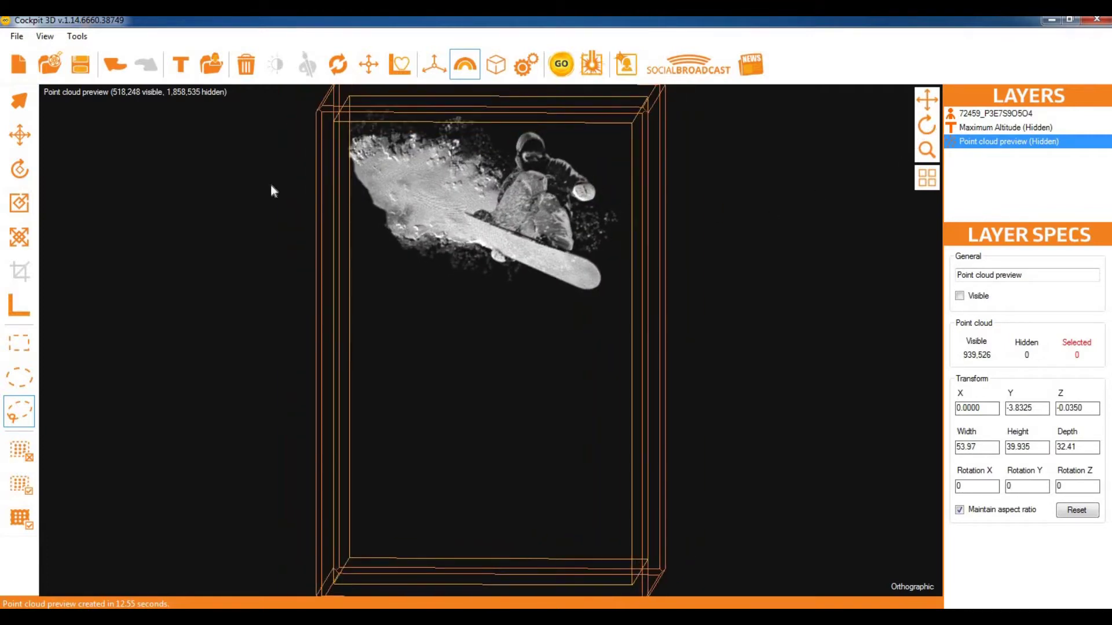
pyautogui.click(77, 36)
pyautogui.click(116, 50)
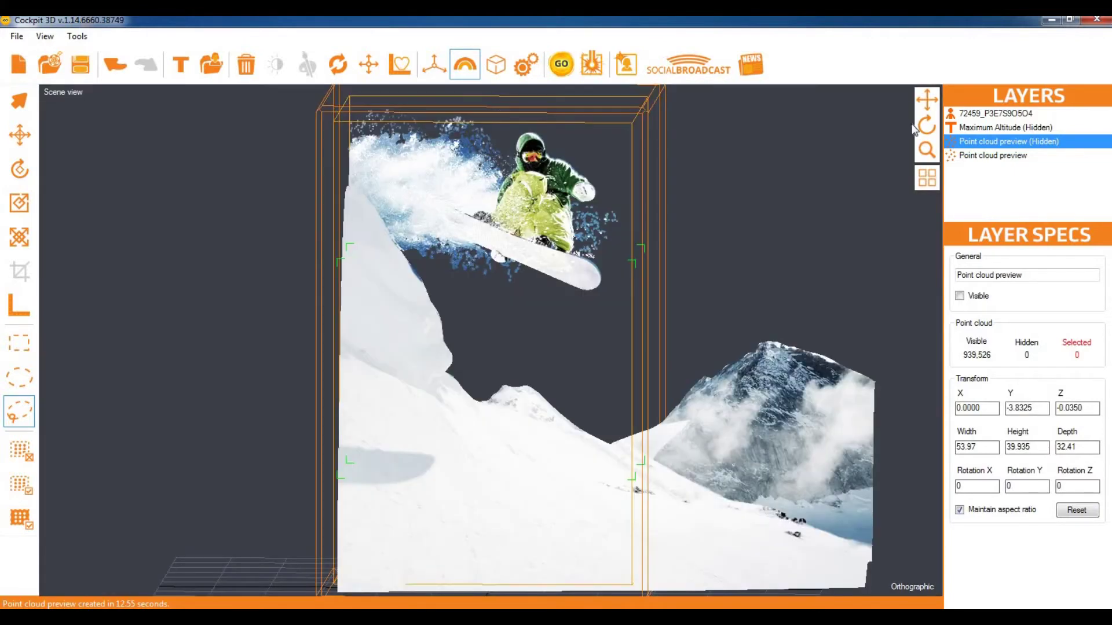
# Step: Return to the scene view, hide the original image layer, and show both Point cloud preview layers and the Maximum Altitude text
pyautogui.click(959, 115)
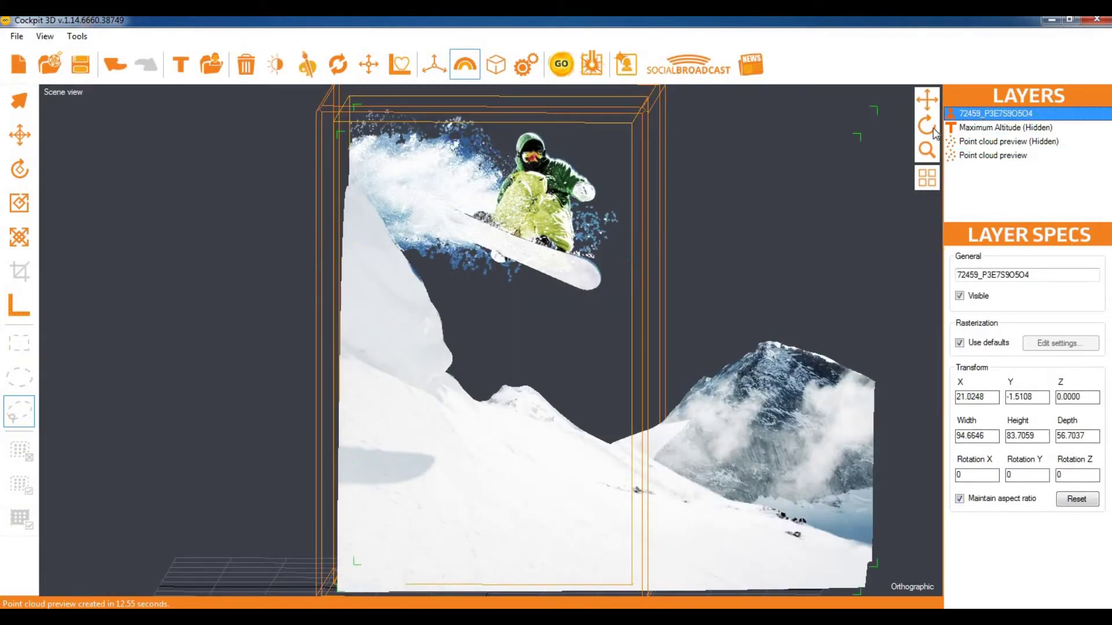
pyautogui.doubleClick(978, 155)
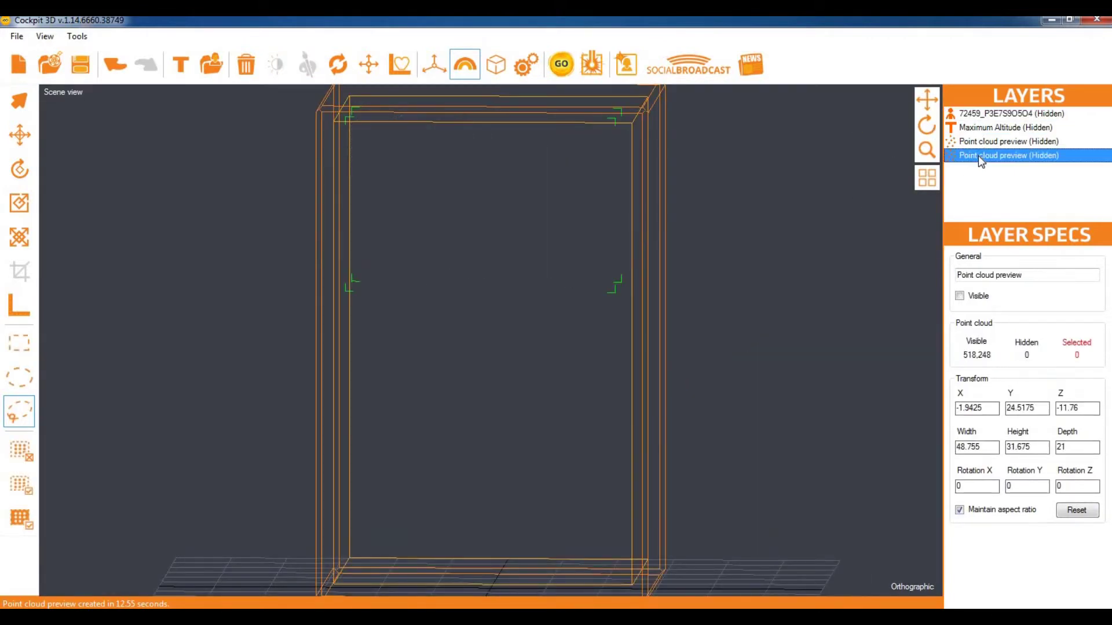
pyautogui.doubleClick(978, 155)
pyautogui.click(981, 143)
pyautogui.click(951, 142)
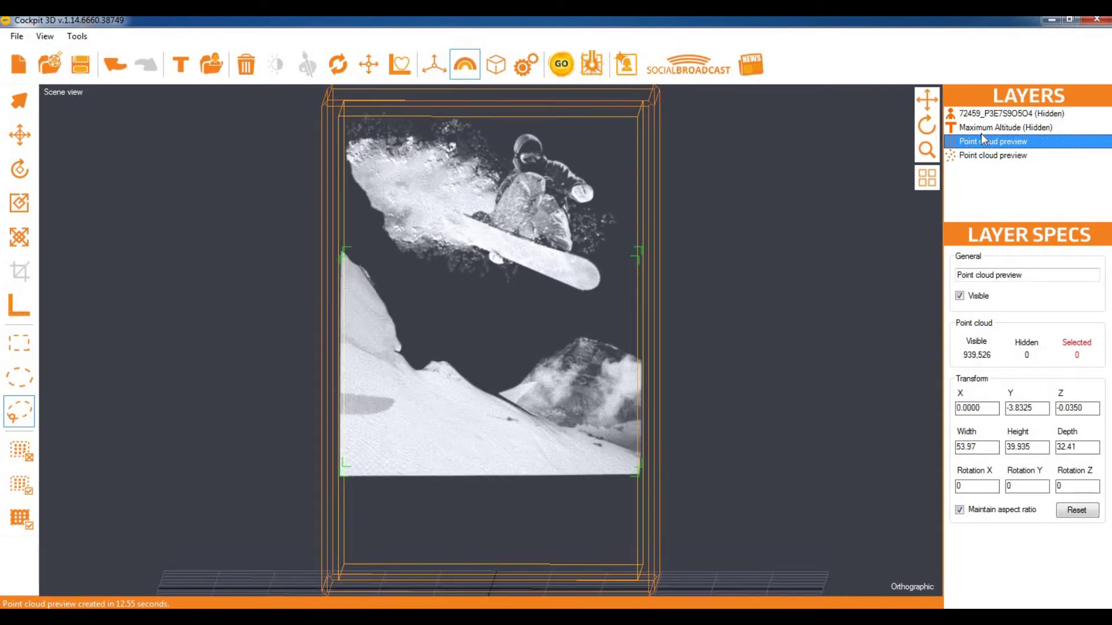
pyautogui.doubleClick(978, 131)
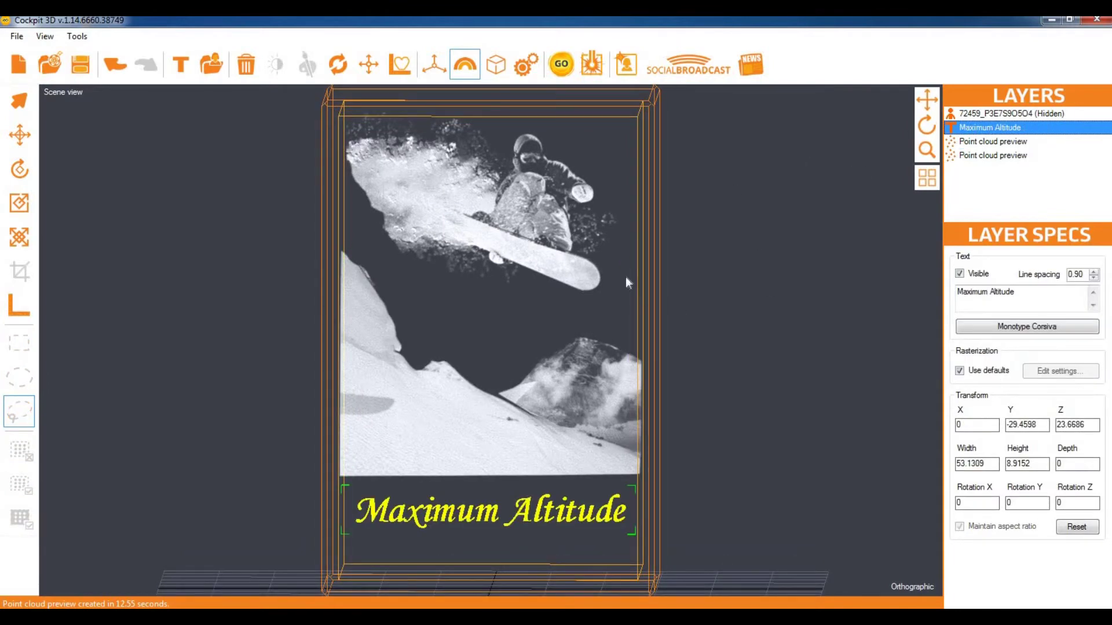
# Step: Move the snowboarder point cloud down to about Y 17.58, closer to the mountain
pyautogui.click(973, 141)
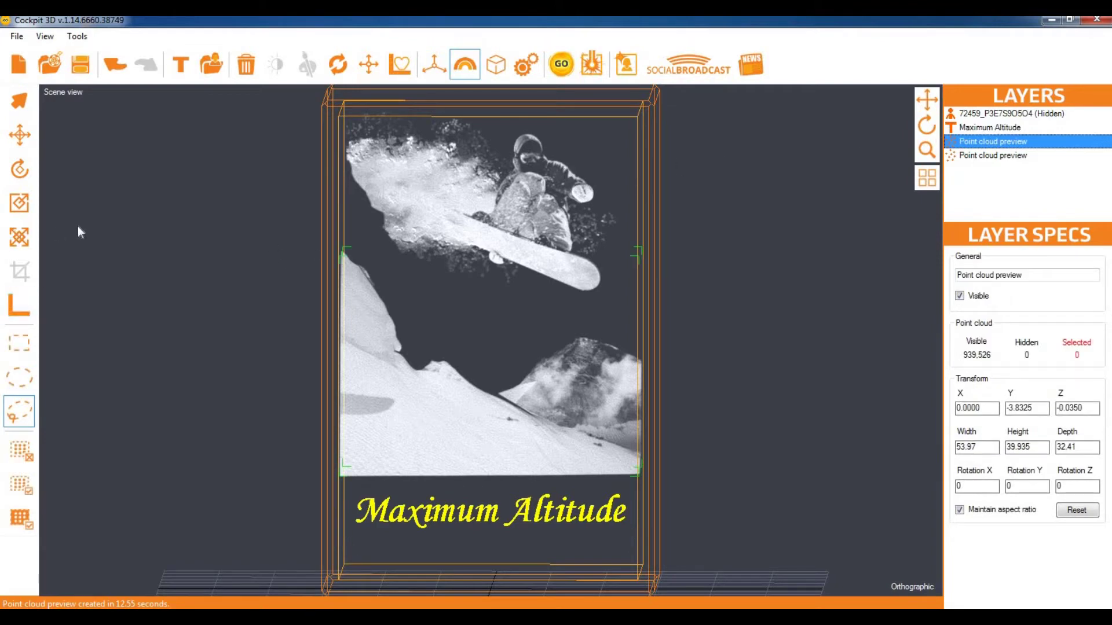
pyautogui.click(982, 156)
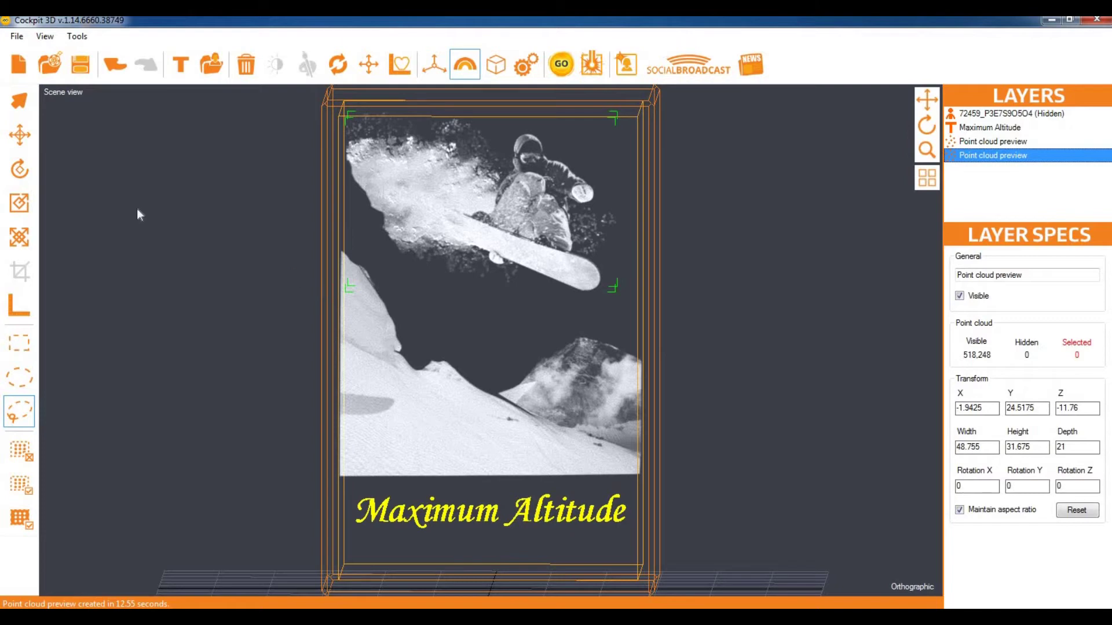
pyautogui.click(19, 135)
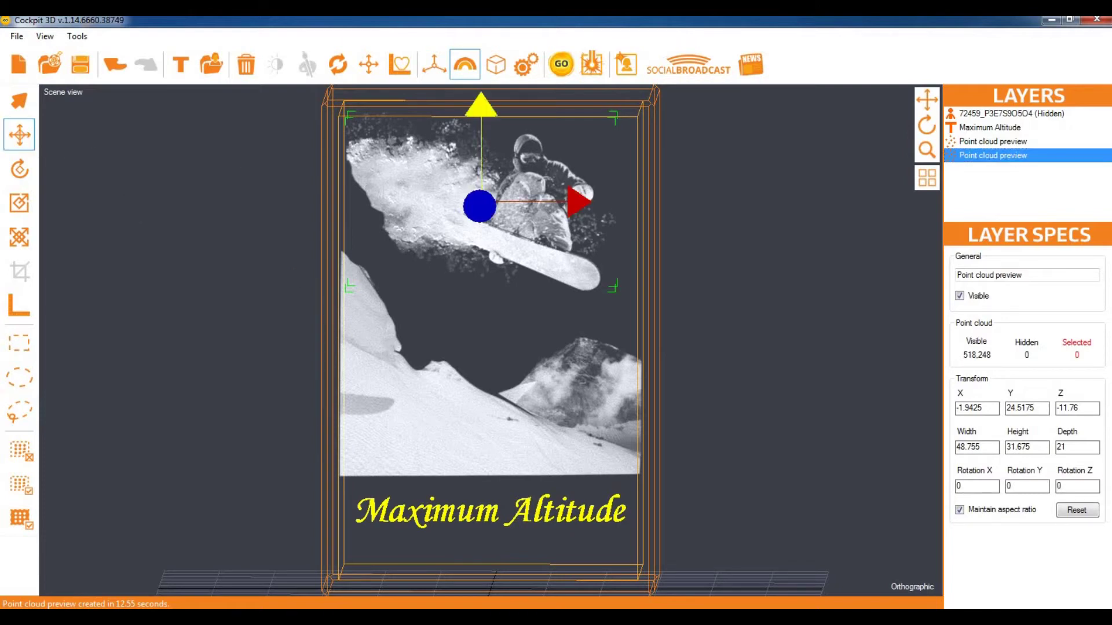
pyautogui.moveTo(481, 107); pyautogui.dragTo(481, 146)
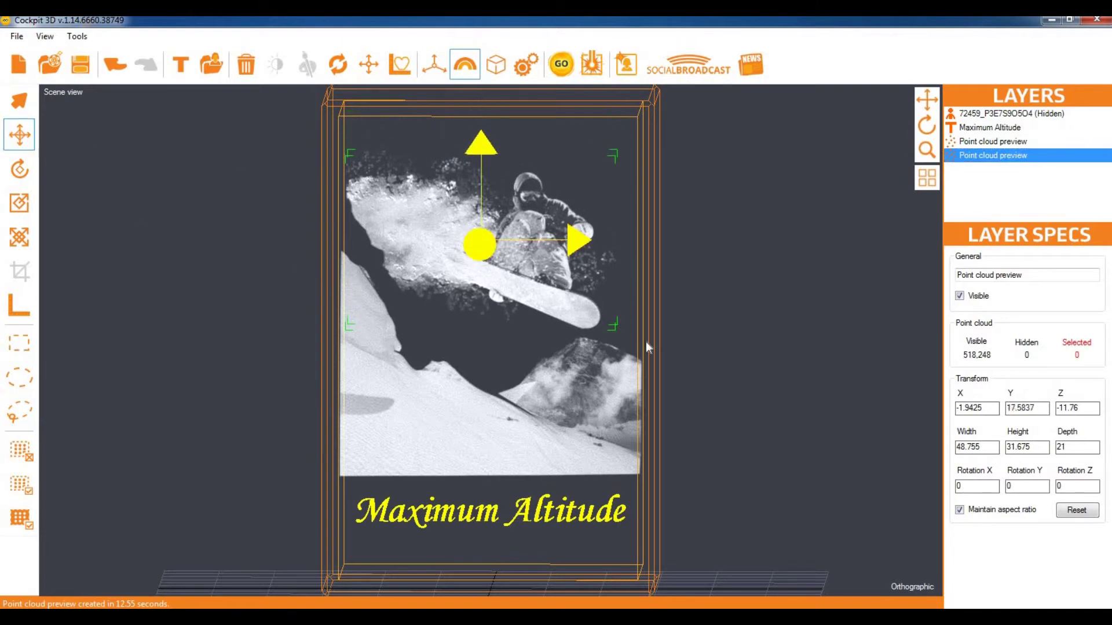
# Step: Move the snowboarder point cloud forward to about Z 6.37 in the Left view, and return to the Front view
pyautogui.rightClick(911, 542)
pyautogui.click(915, 536)
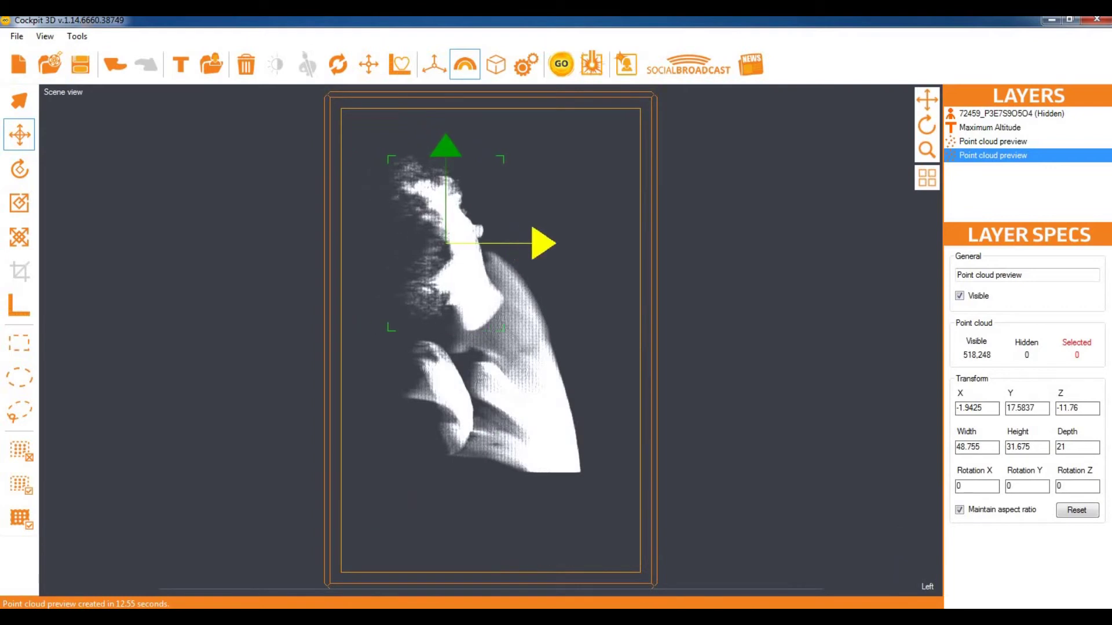
pyautogui.moveTo(539, 243); pyautogui.dragTo(621, 243)
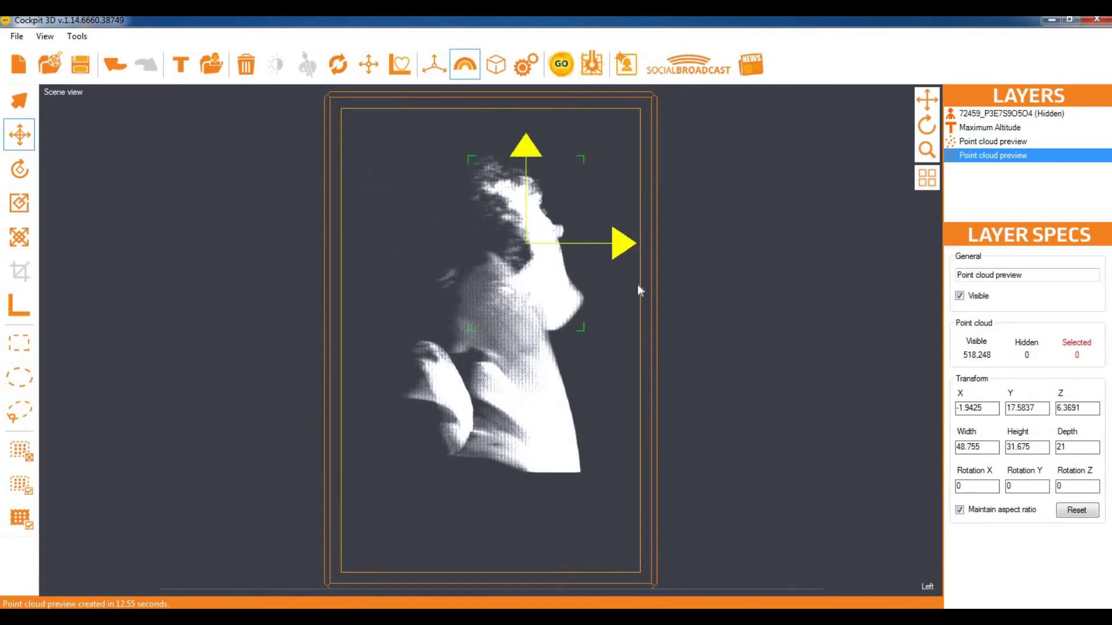
pyautogui.rightClick(930, 586)
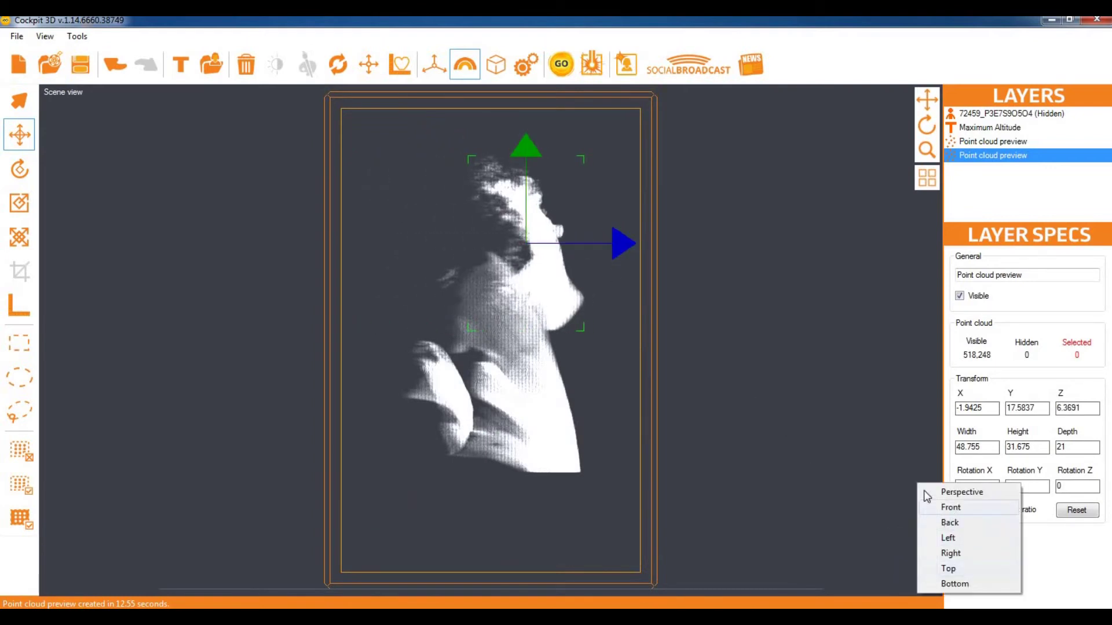
pyautogui.click(950, 508)
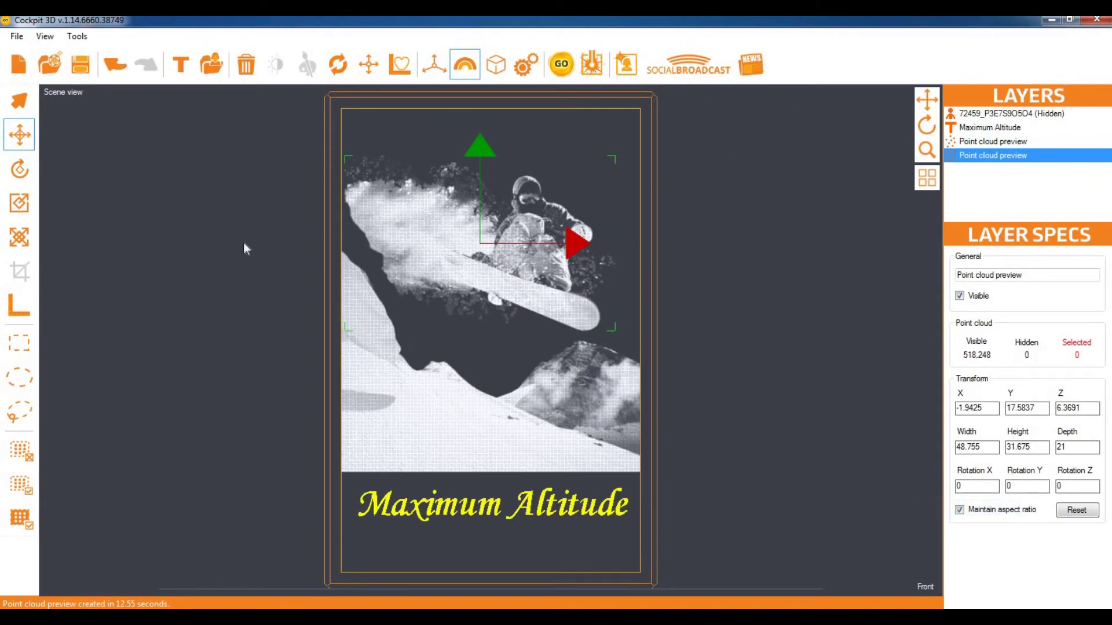
# Step: Try scaling the snowboarder point cloud uniformly to a width of about 50.14, and undo the scaling
pyautogui.click(19, 202)
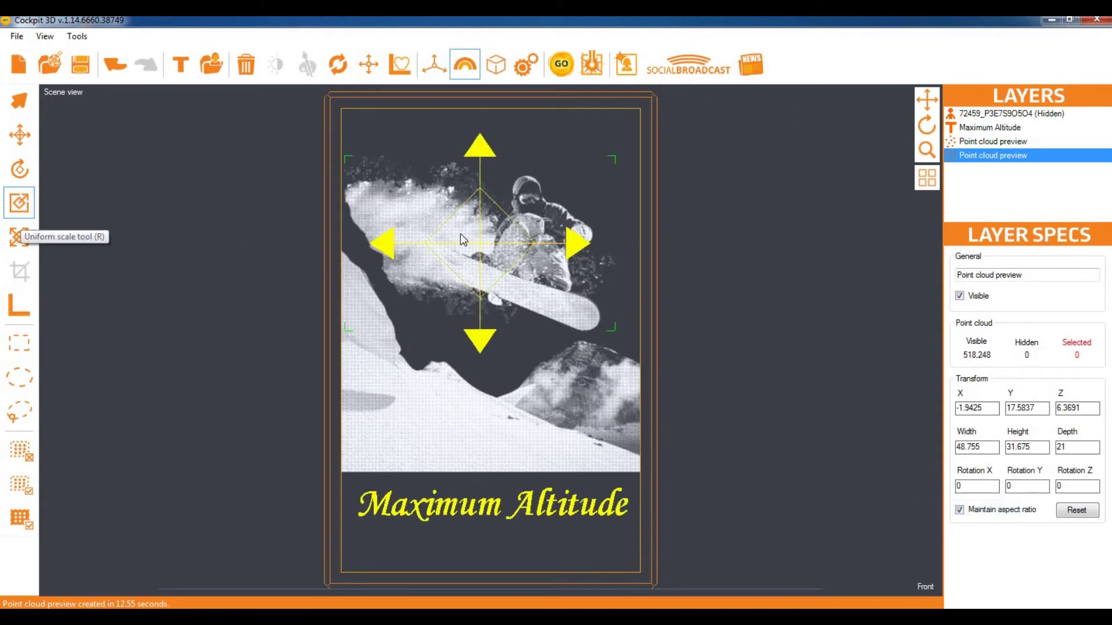
pyautogui.moveTo(462, 239)
pyautogui.mouseDown()
pyautogui.moveTo(497, 238)
pyautogui.moveTo(478, 241)
pyautogui.mouseUp()
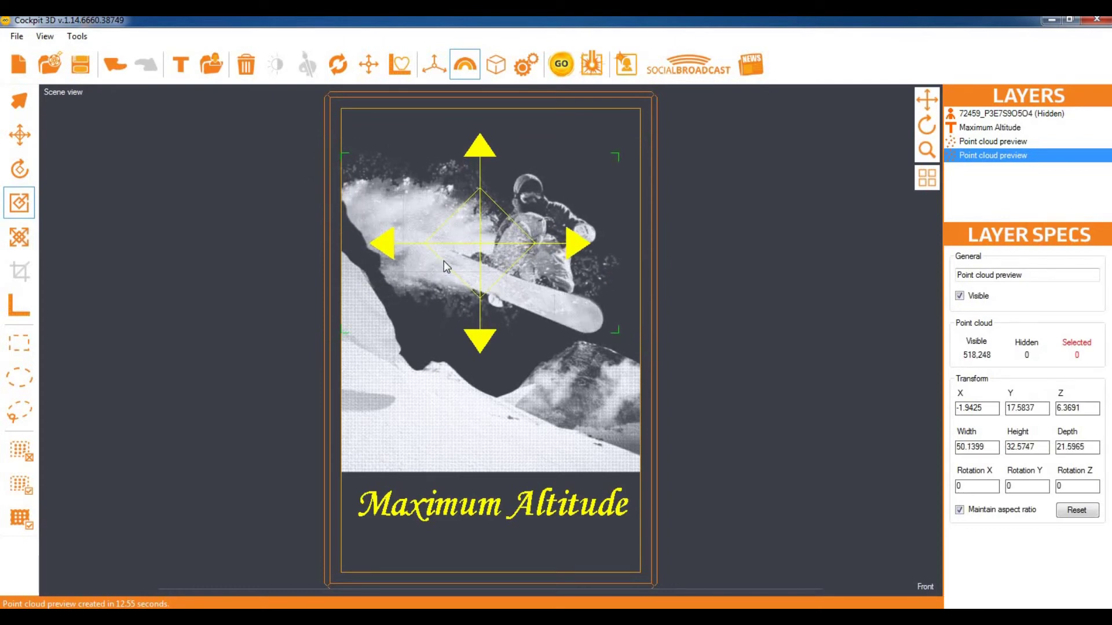
pyautogui.click(129, 65)
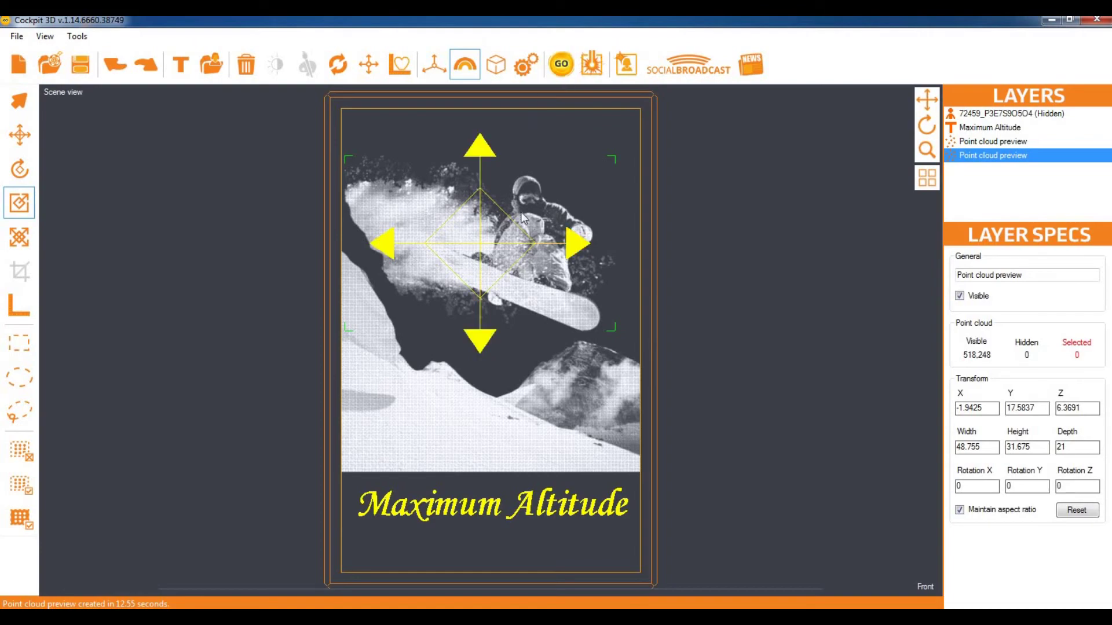
# Step: Generate the final point cloud from the combined snowboarder, mountain and Maximum Altitude text
pyautogui.moveTo(925, 125); pyautogui.dragTo(984, 129)
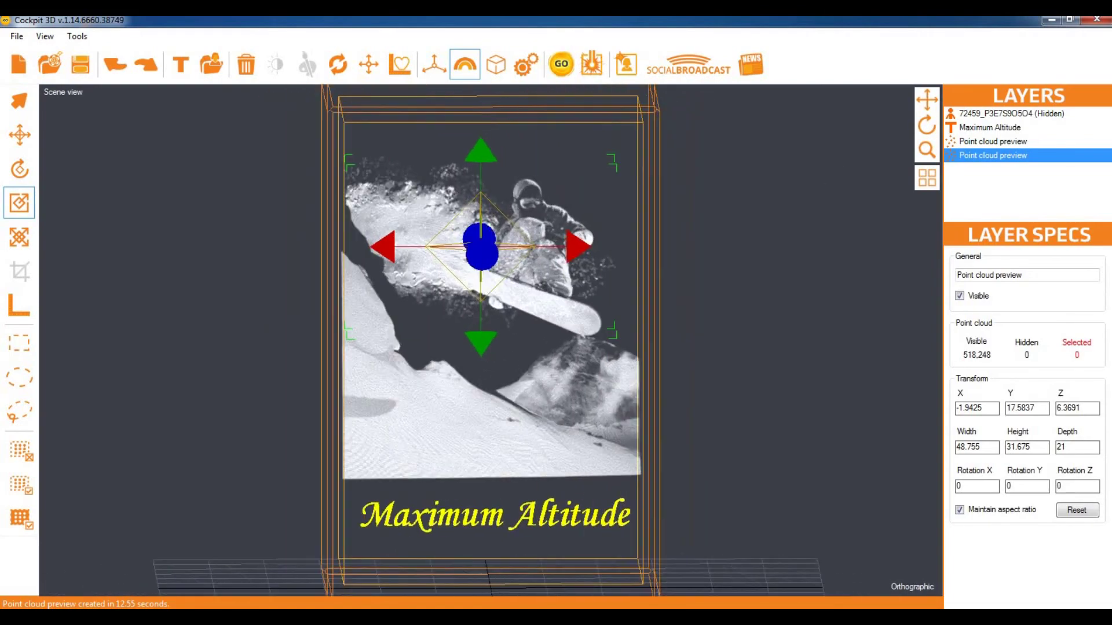
pyautogui.click(561, 64)
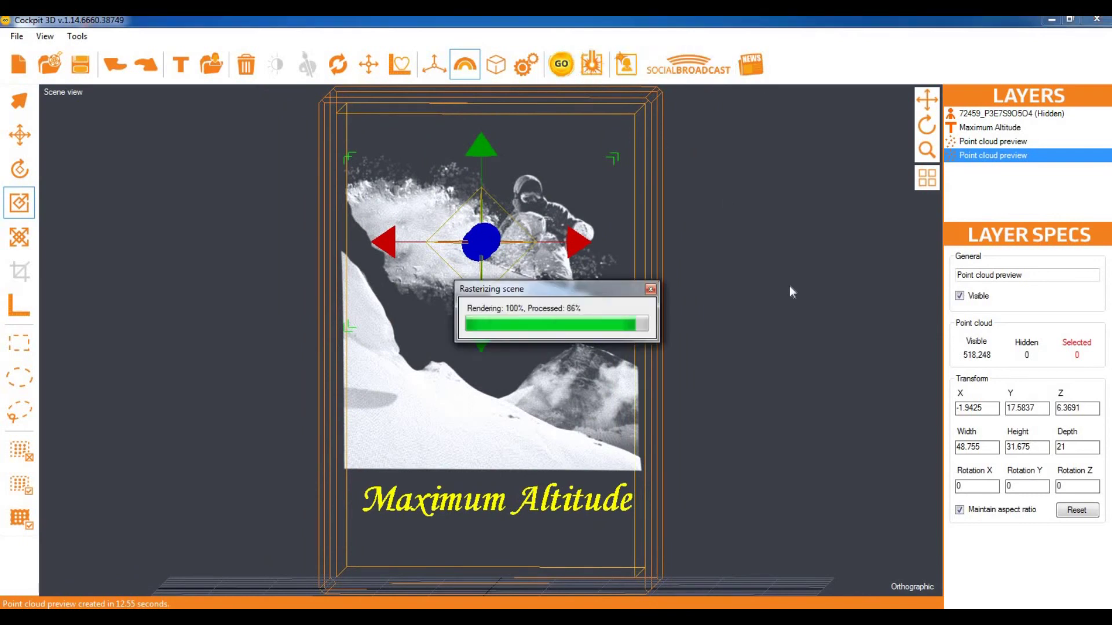